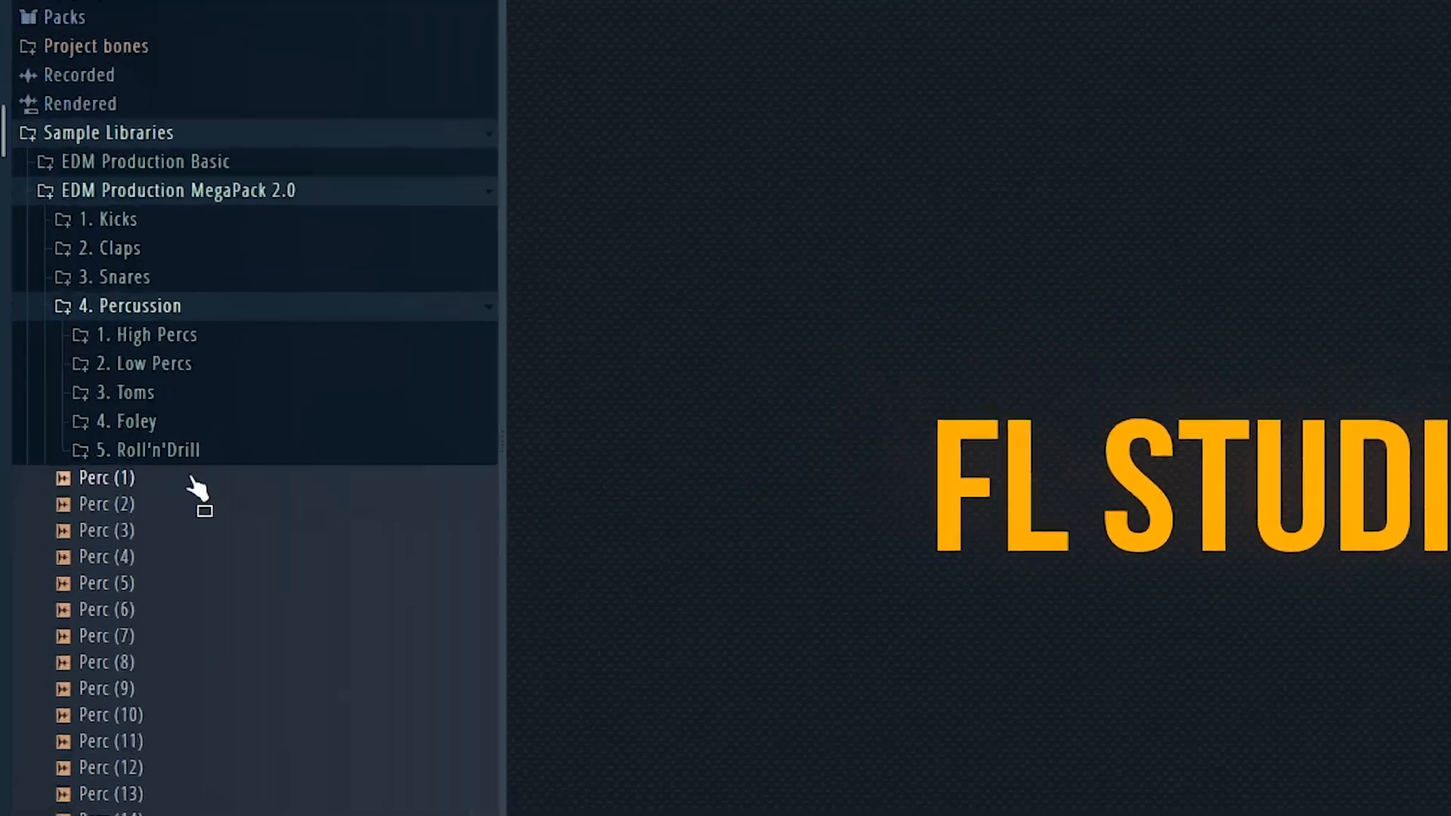
Step: Audition several Perc samples one after another from the 4. Percussion folder of EDM Production MegaPack 2.0
left_click(248, 565)
left_click(251, 605)
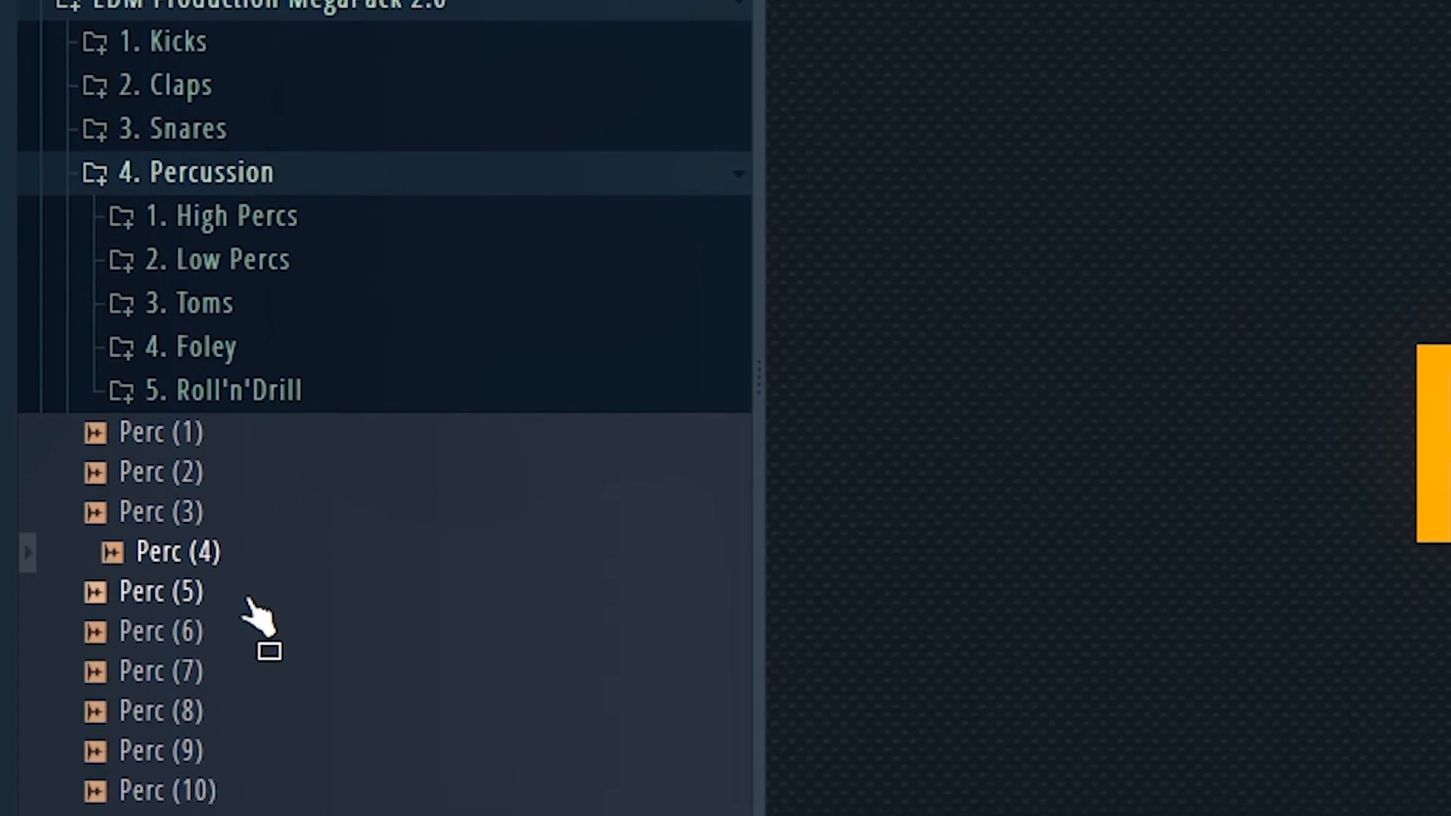
left_click(247, 639)
left_click(244, 686)
left_click(247, 640)
left_click(248, 674)
left_click(250, 712)
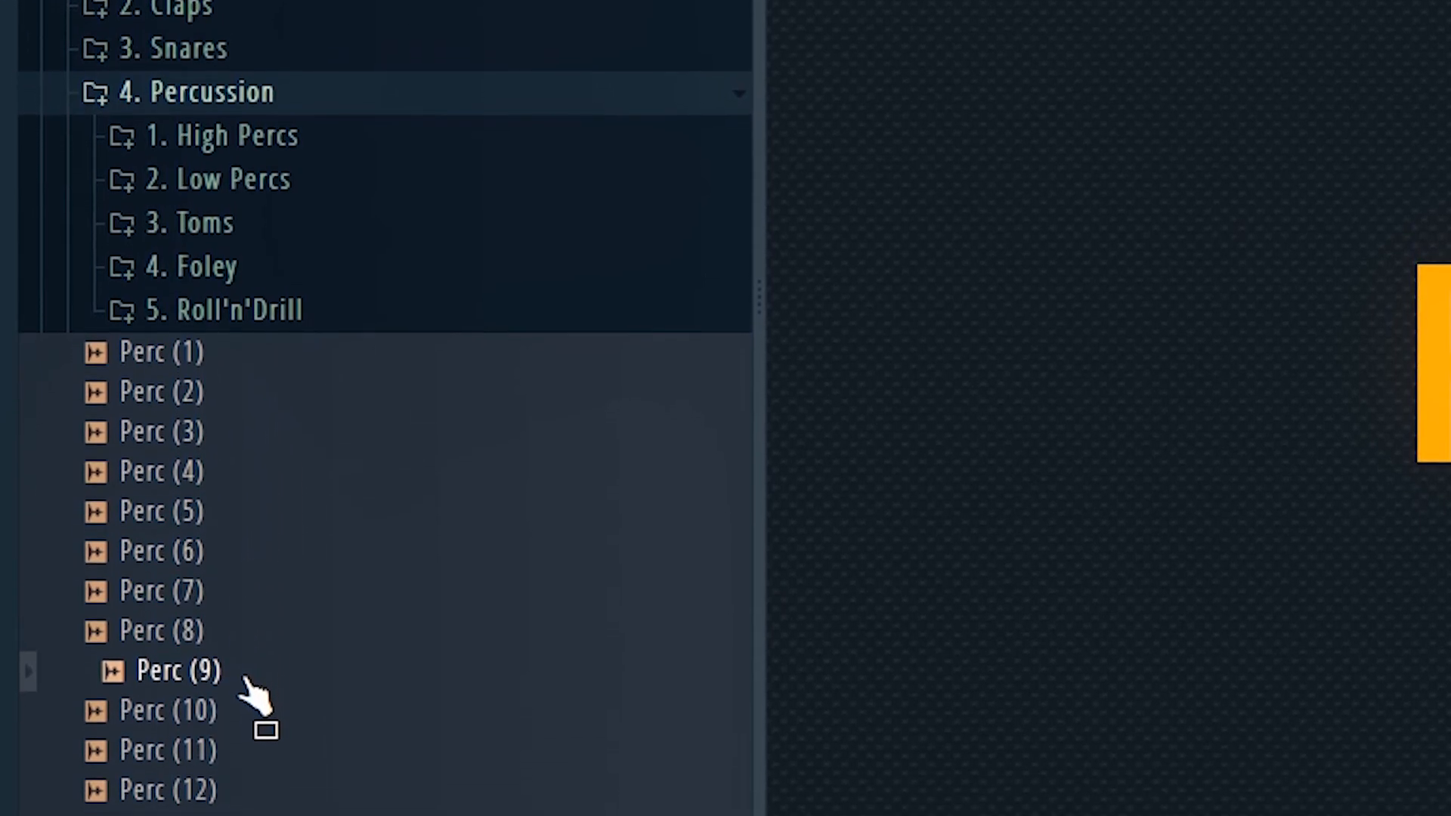
left_click(250, 751)
left_click(278, 716)
scroll(279, 737, "down", 2)
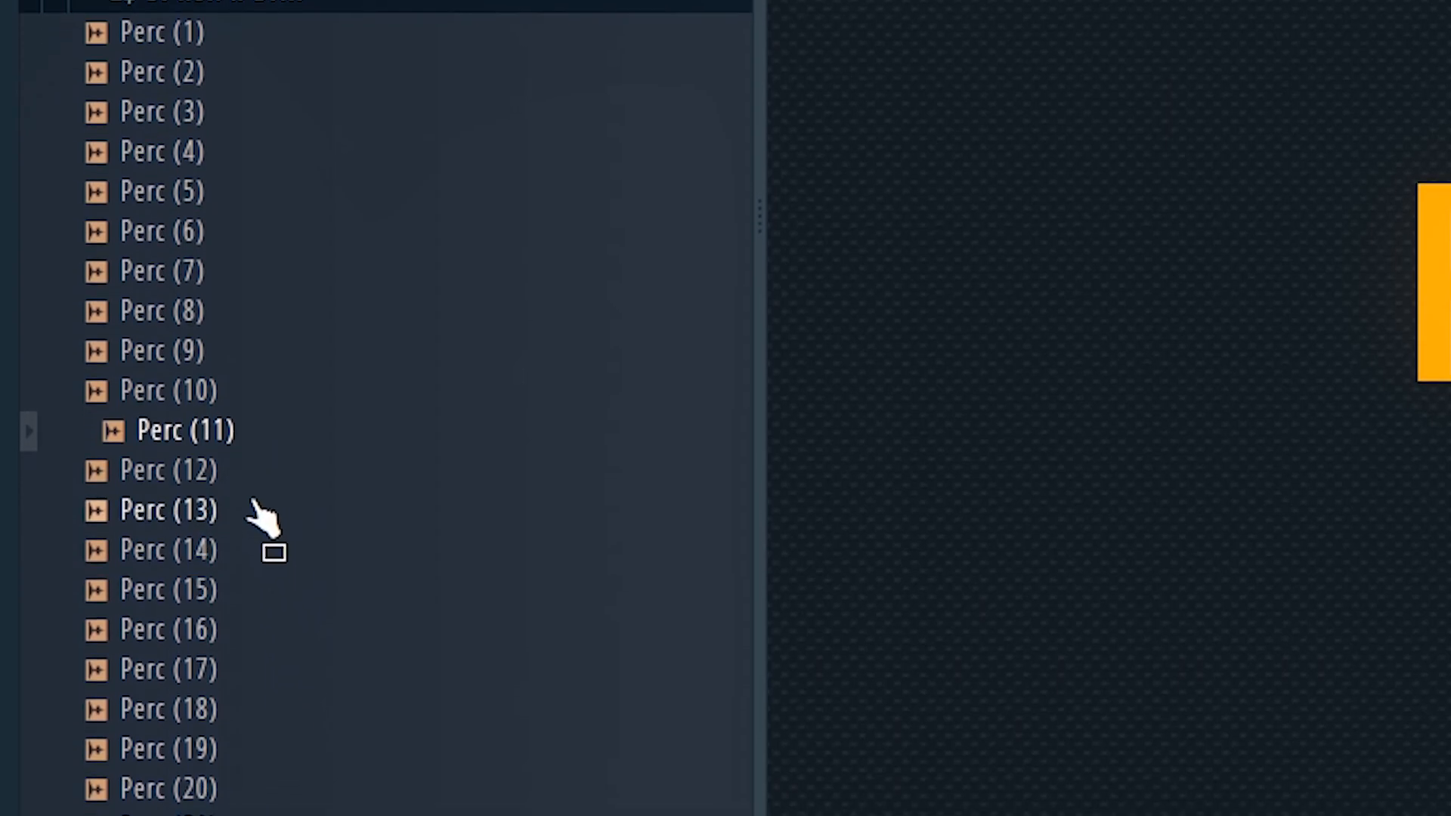
left_click(256, 510)
left_click(261, 586)
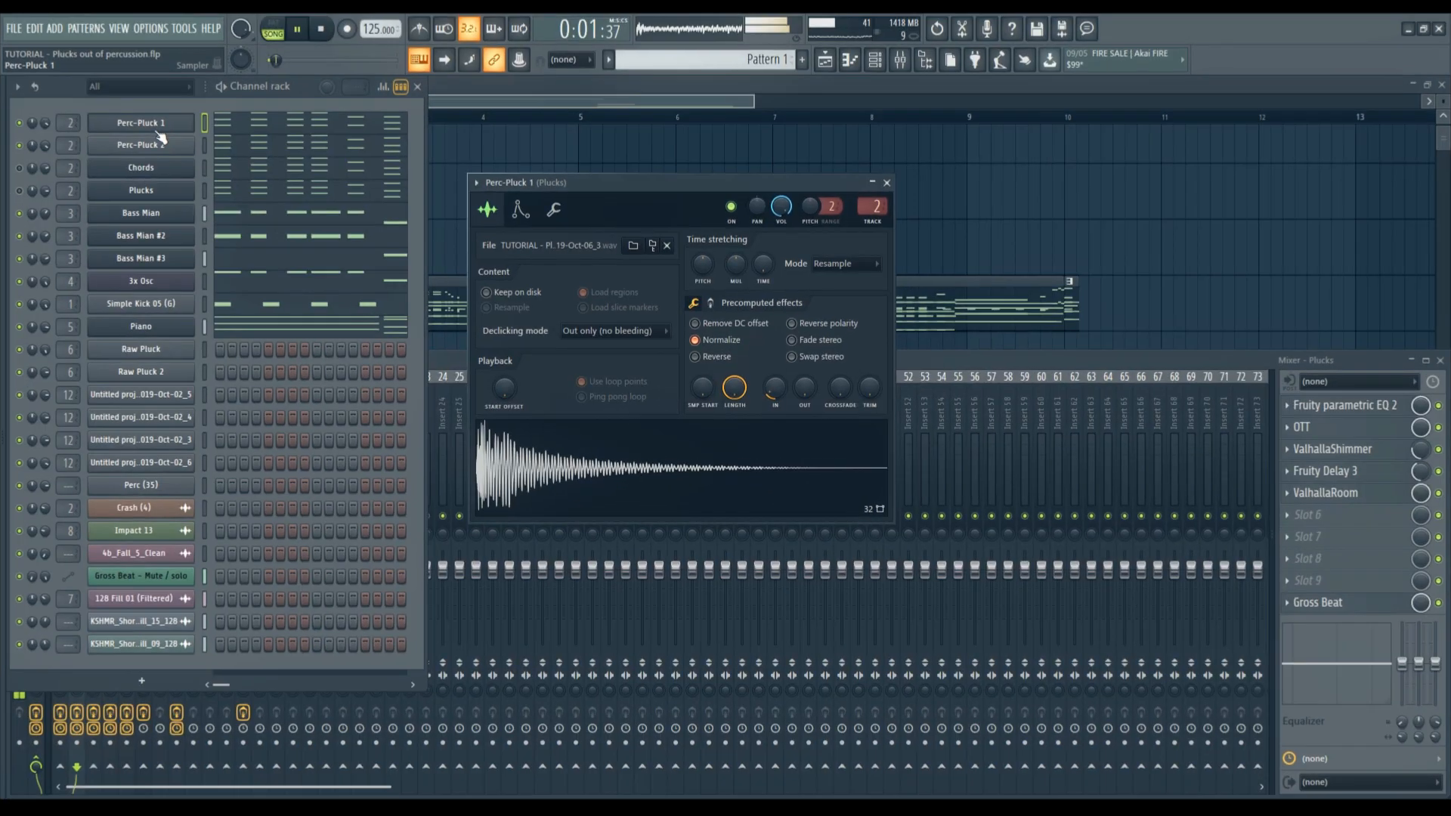
Step: Open the Perc-Pluck 2 channel's sampler settings while the song plays
left_click(154, 146)
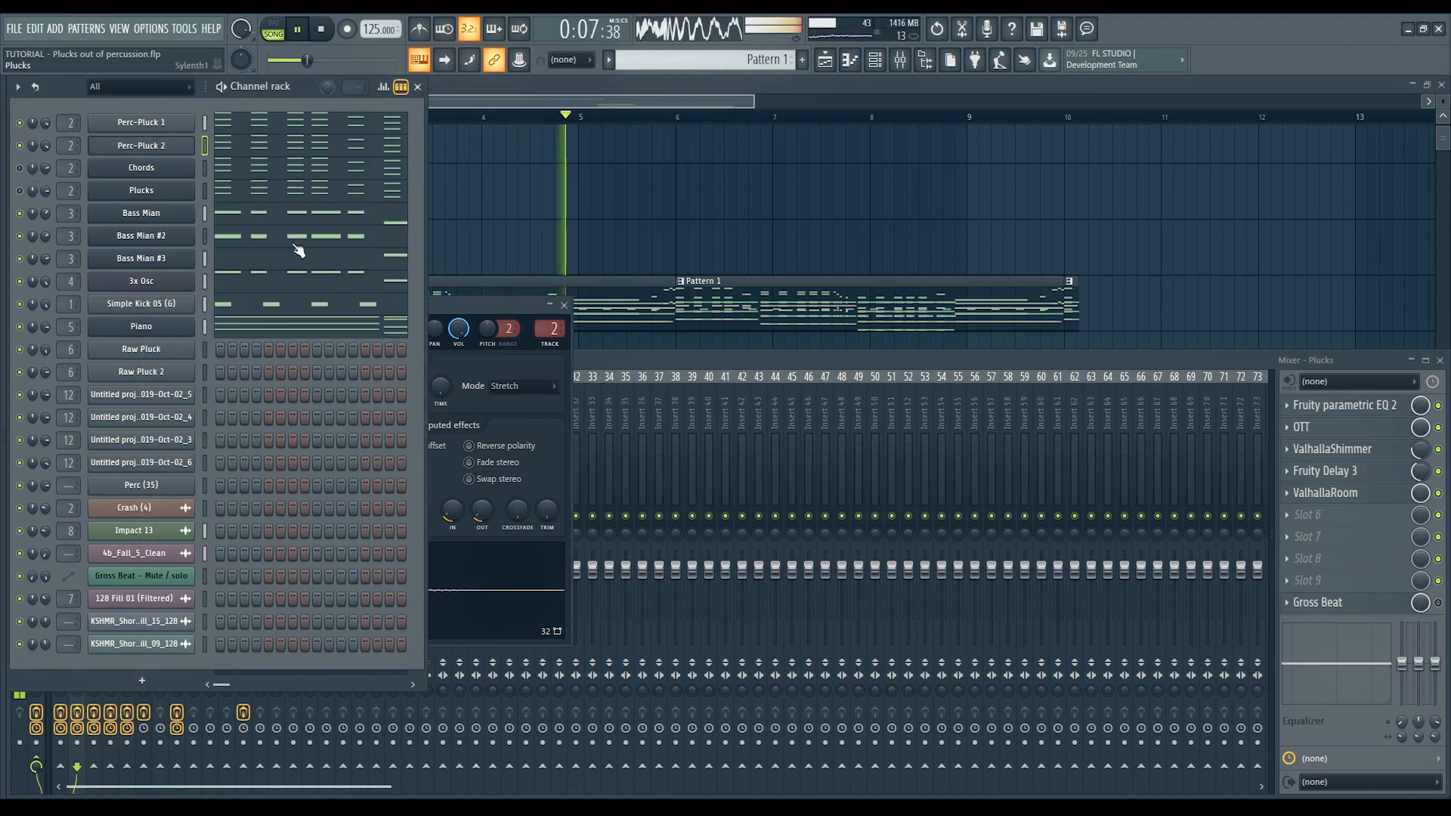
left_click(600, 356)
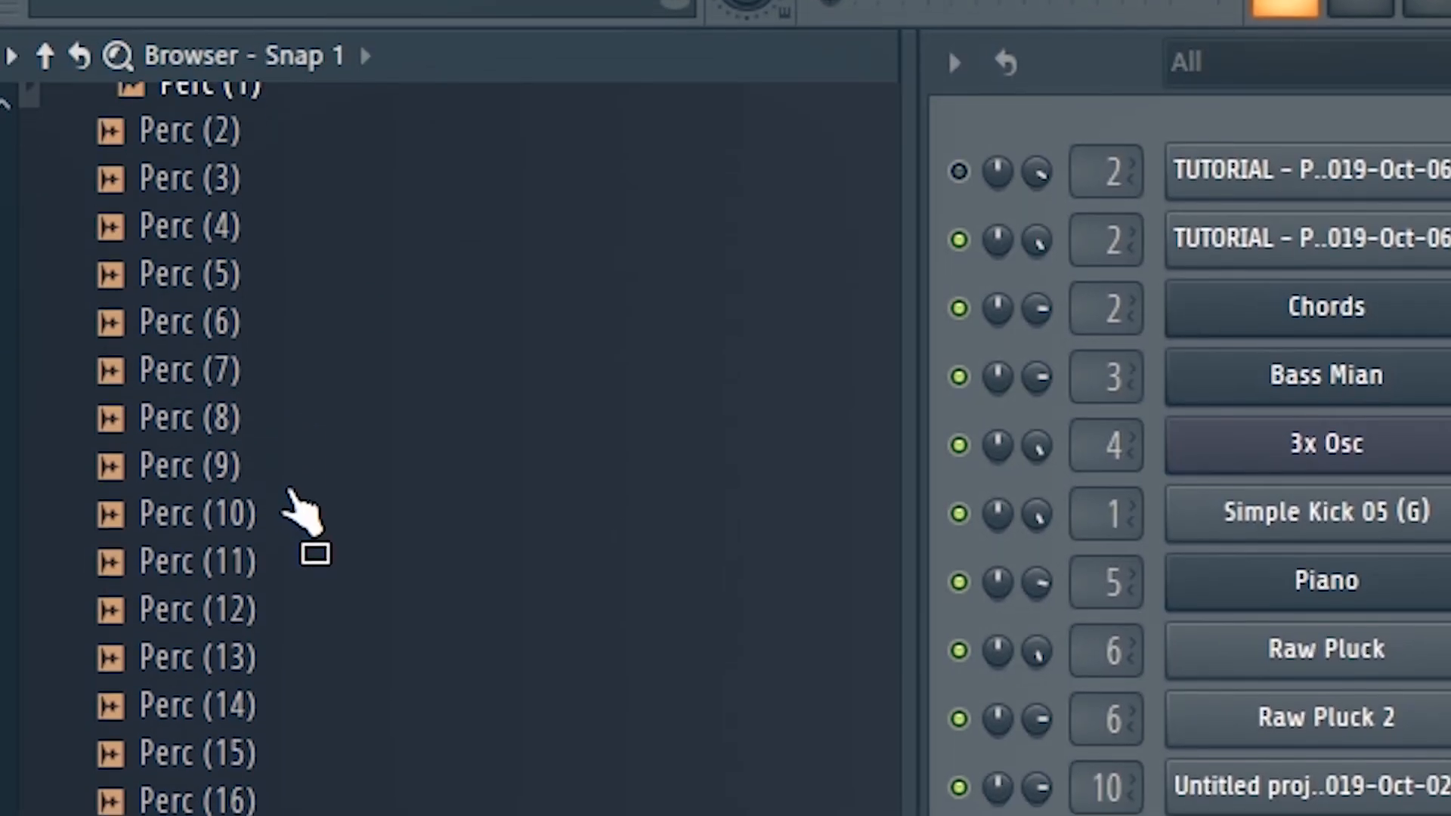
Step: Browse the Perc samples and the Low Percs and High Percs subfolders of the 4. Percussion library folder
scroll(300, 519, "down", 3)
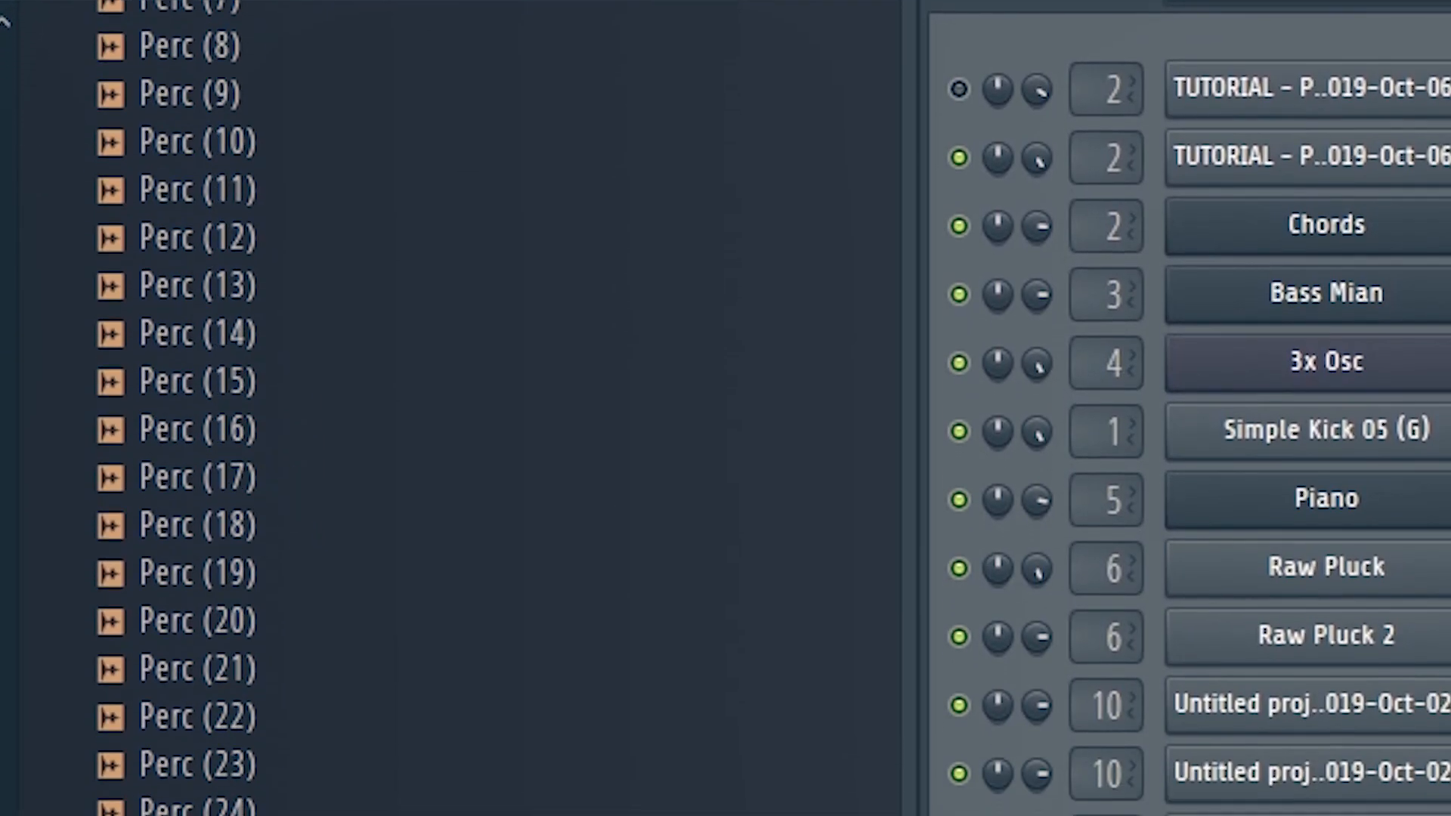
scroll(453, 408, "up", 4)
scroll(453, 408, "down", 3)
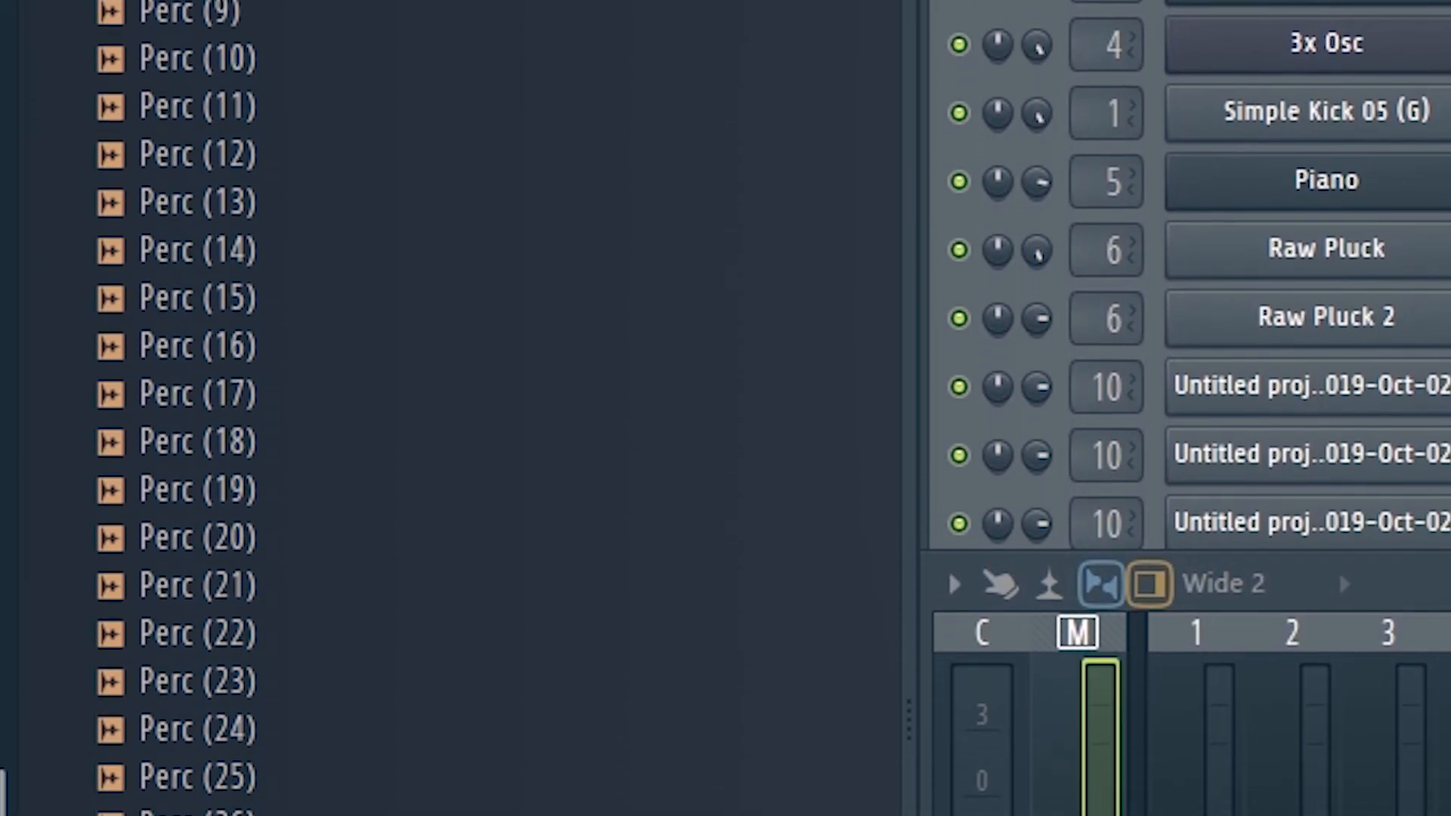
left_click_drag(2, 814, 7, 202)
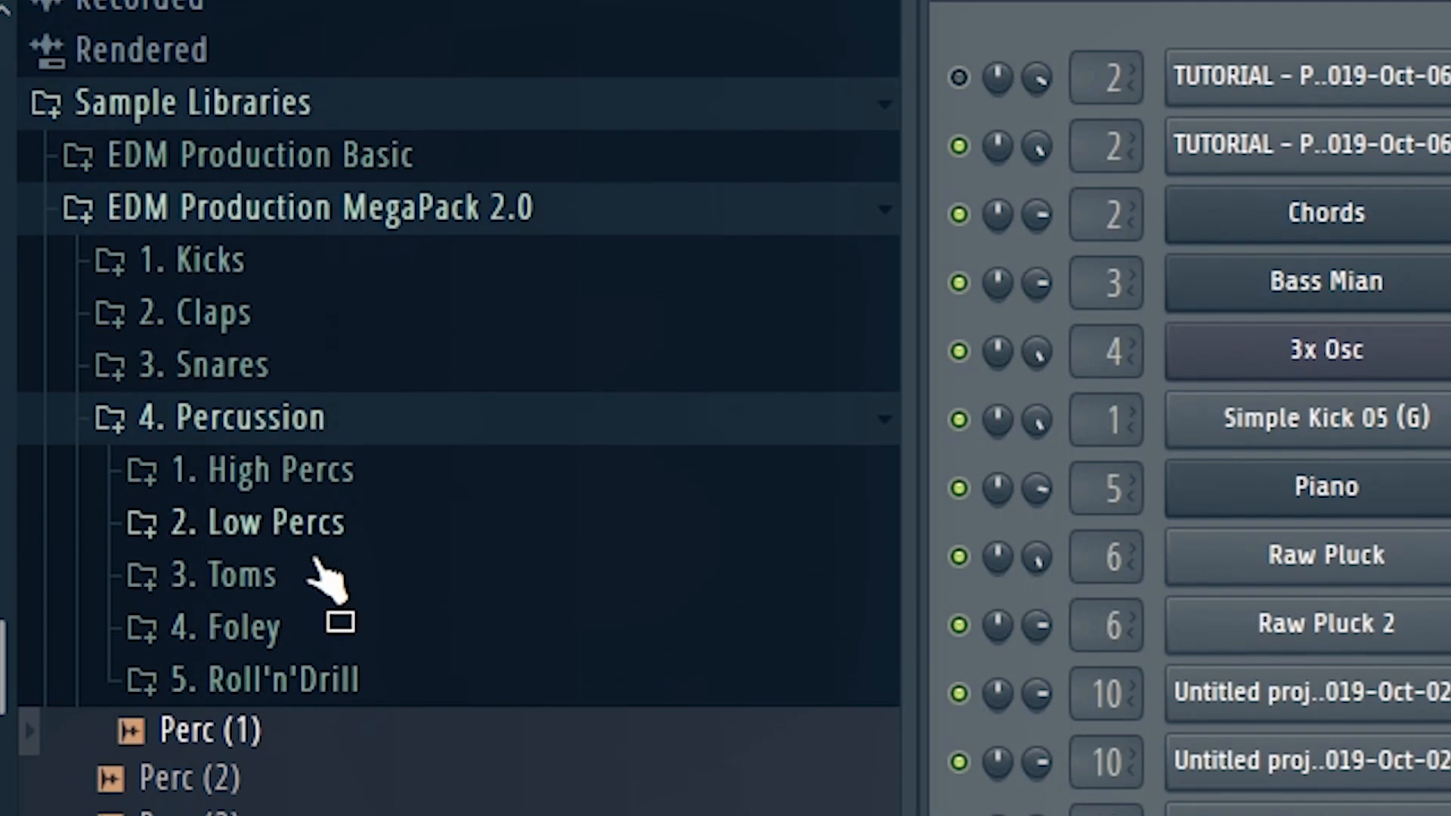
left_click(325, 60)
left_click(341, 371)
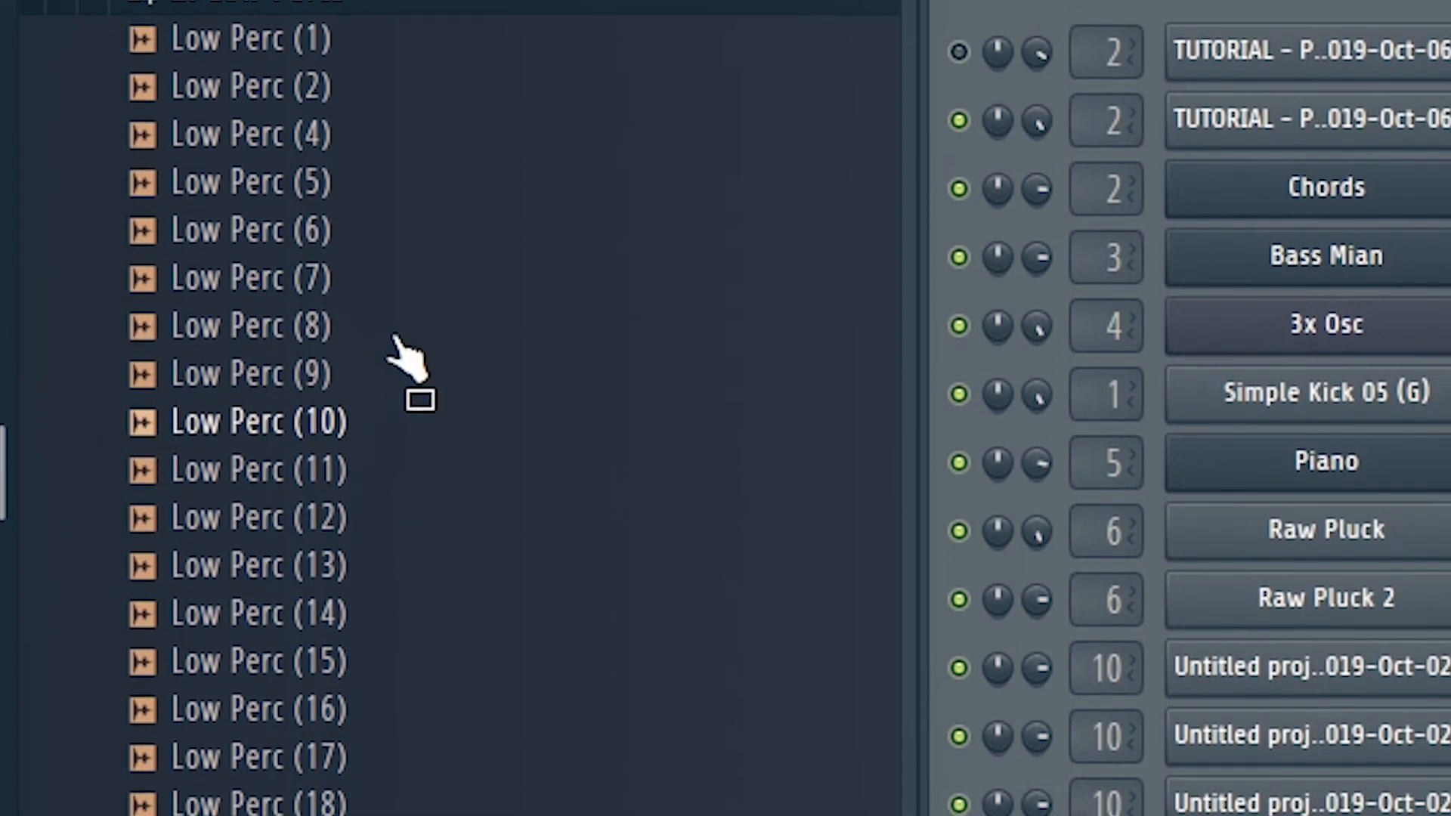
scroll(390, 208, "up", 2)
scroll(392, 427, "up", 2)
left_click(393, 599)
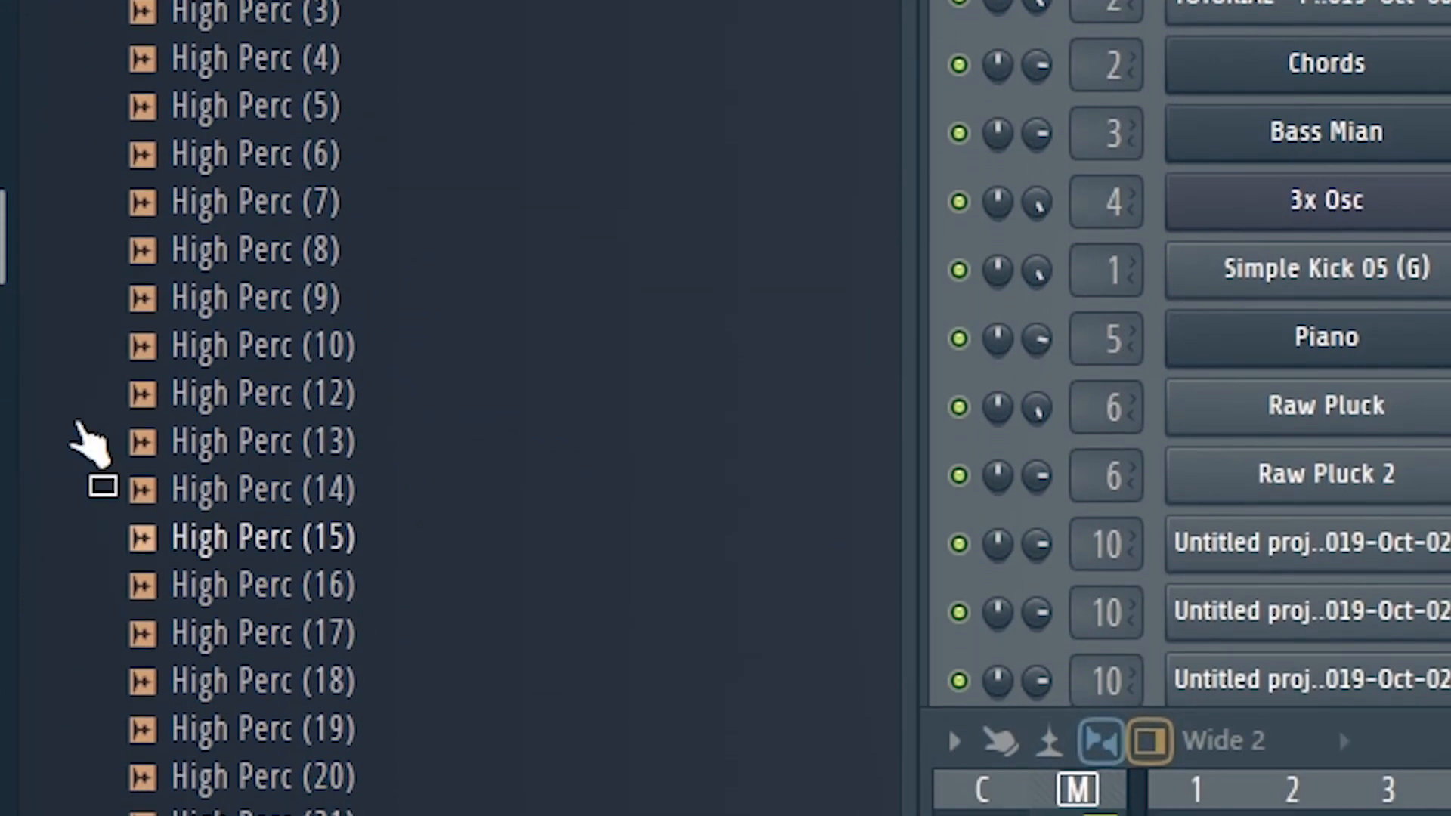
left_click_drag(8, 298, 8, 454)
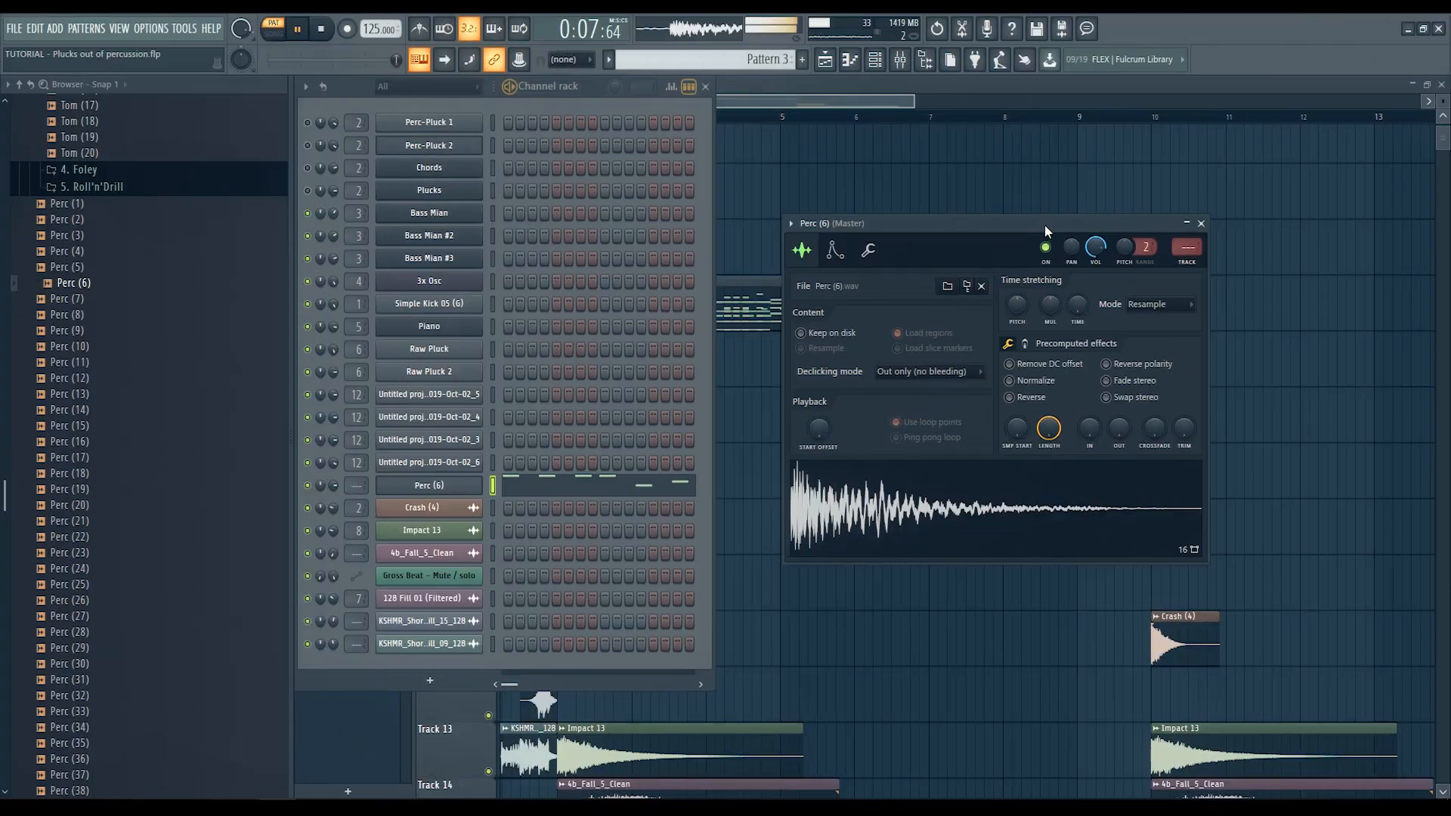
Step: Move the percussion sampler window aside and audition the samples from Perc (7) onward in that channel with the looping pattern
left_click_drag(1044, 224, 1054, 219)
left_click_drag(874, 220, 790, 238)
left_click(73, 299)
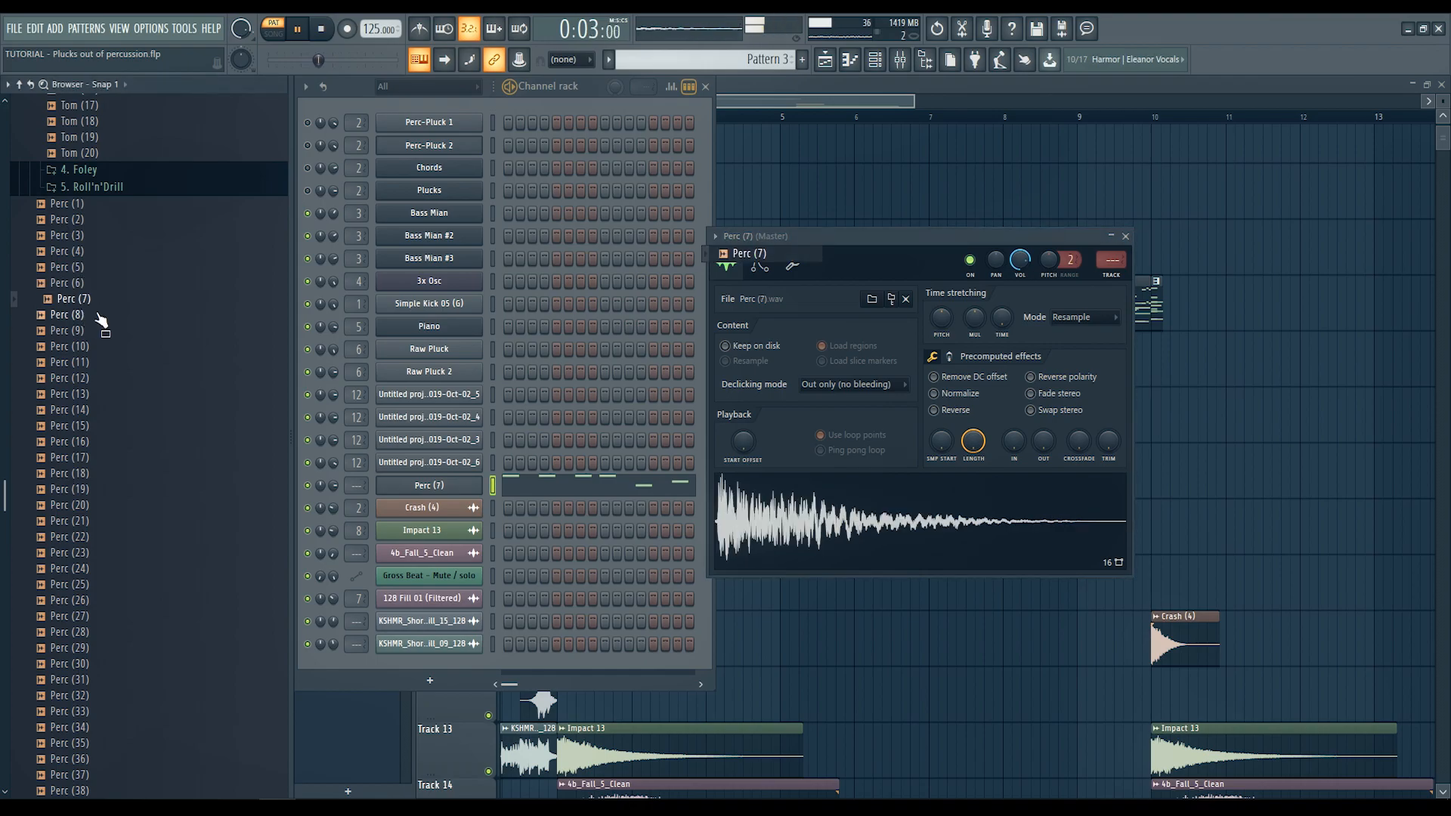
key("Down")
key("Down")
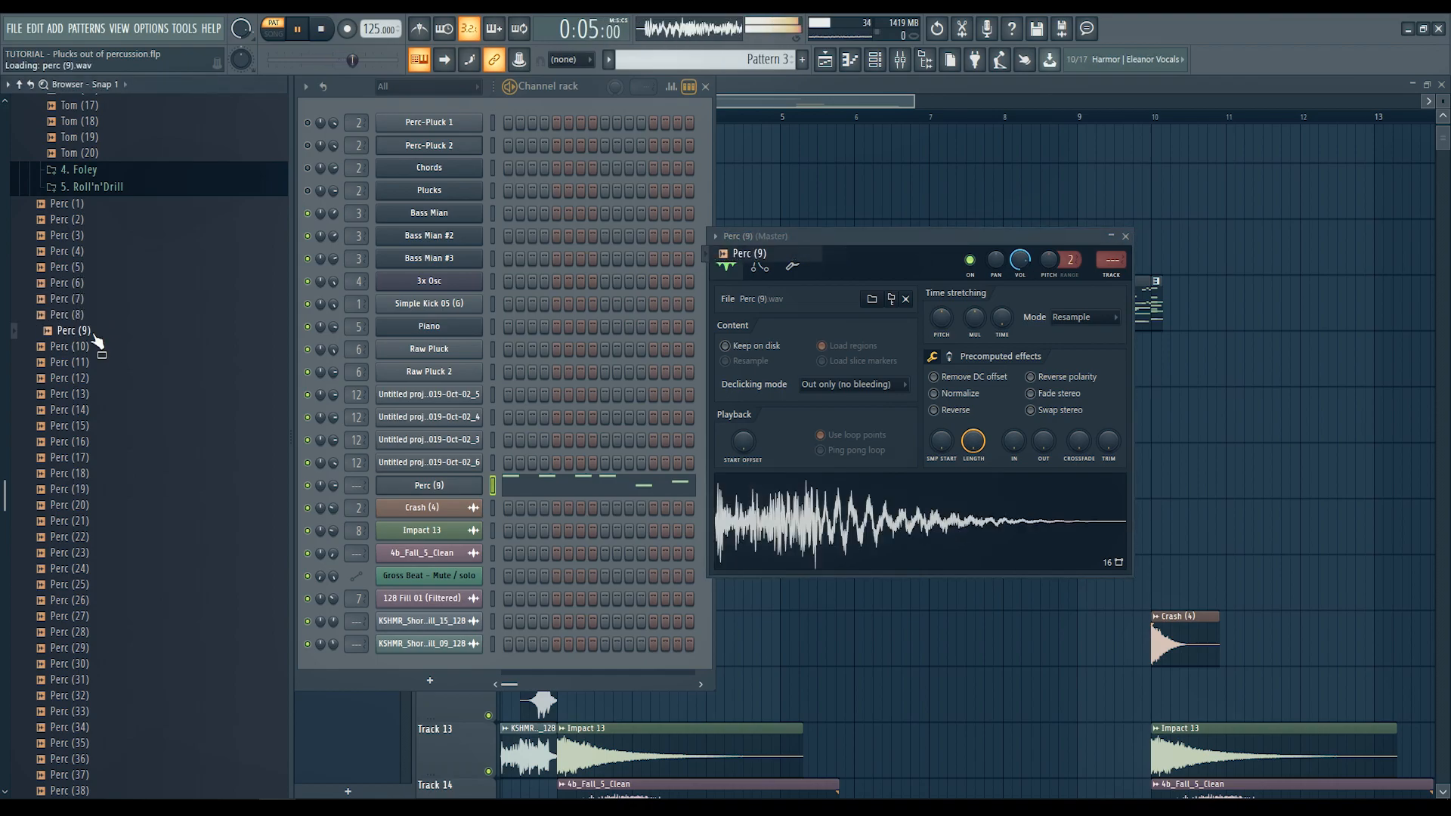
key("Down")
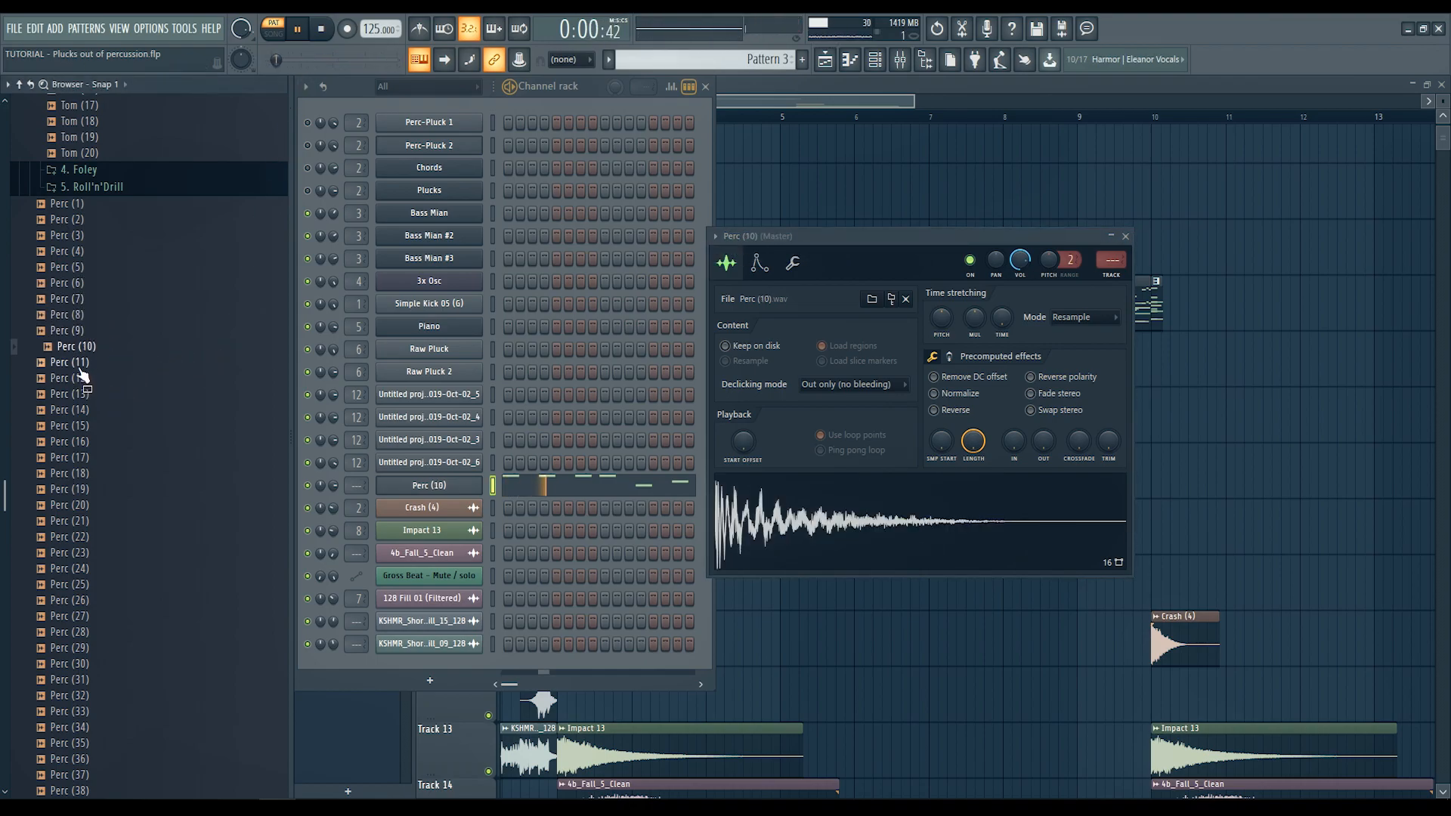
key("Down")
Step: Try Perc (26), Perc (28) and Perc (29) in the channel, load Perc (35) instead, and open its piano roll
middle_click(117, 600)
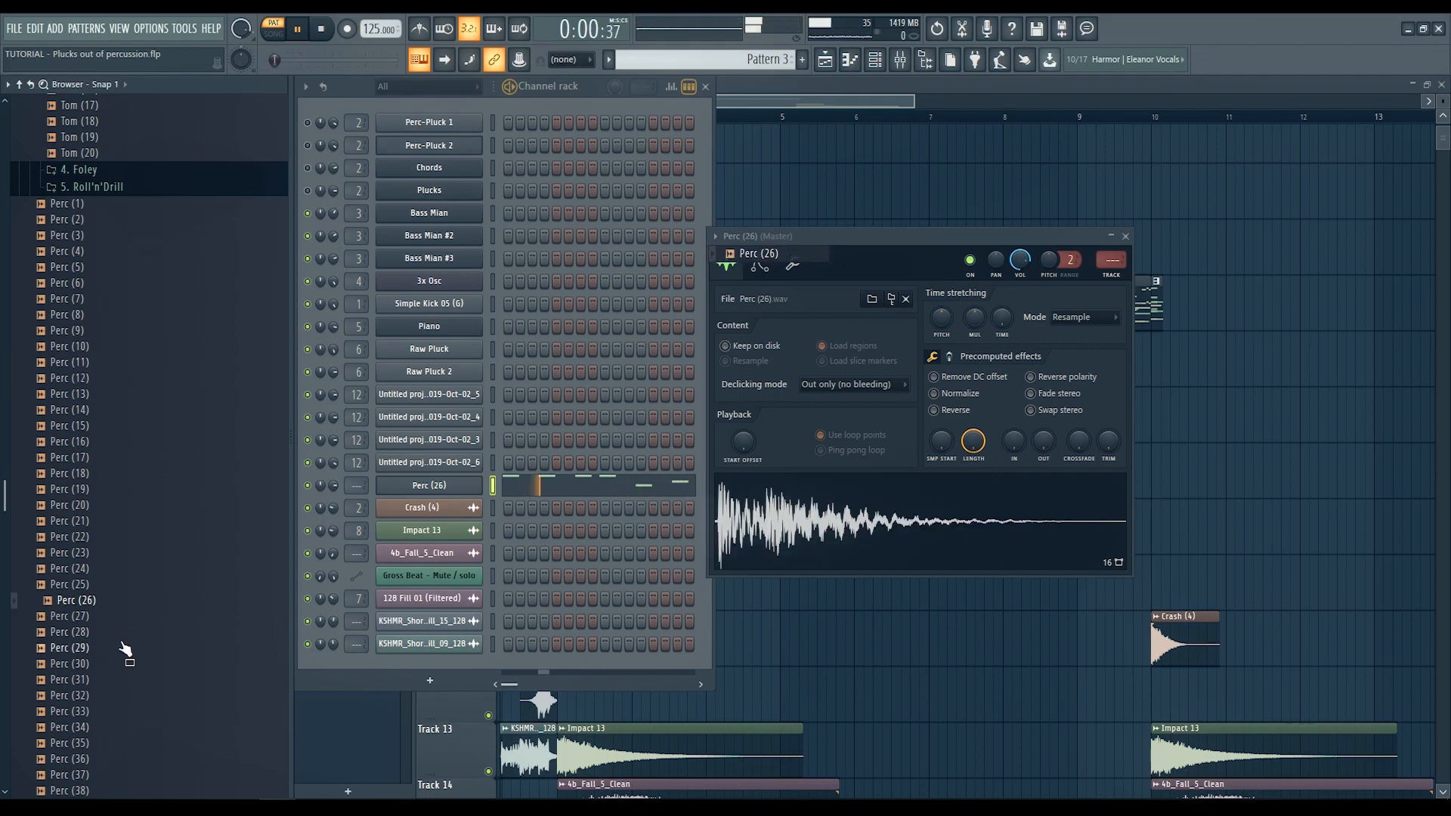
middle_click(118, 633)
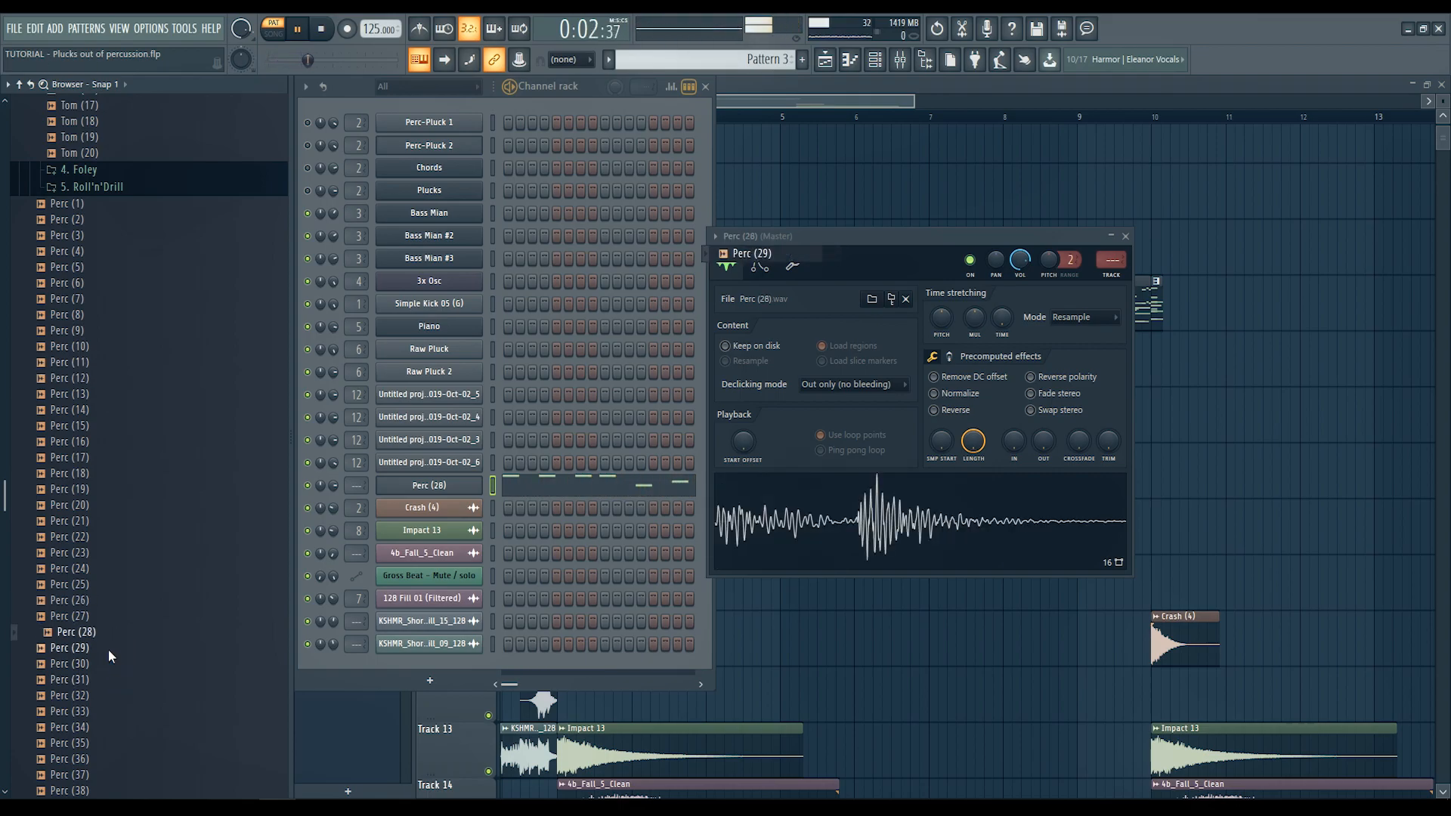
middle_click(111, 650)
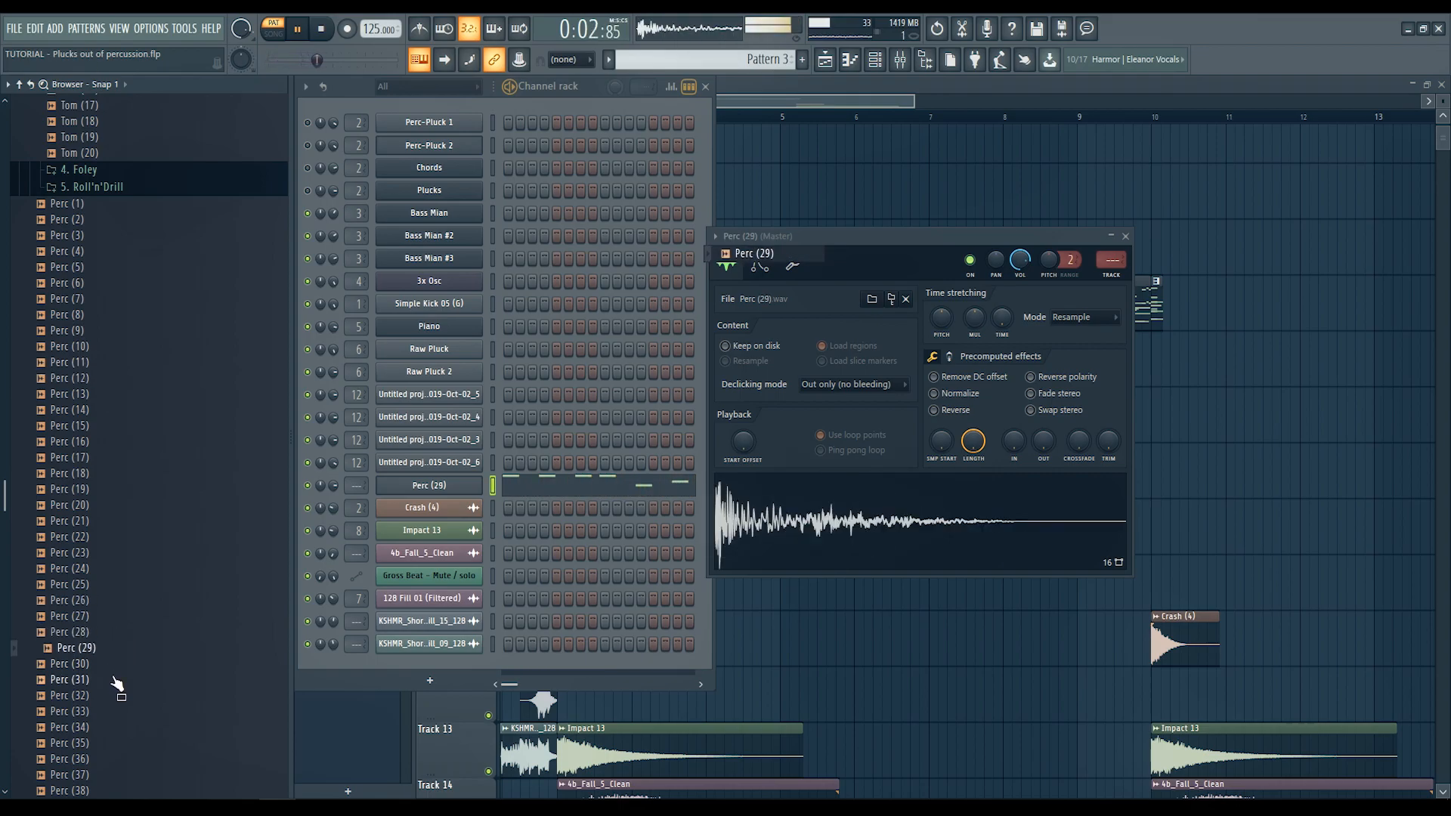
middle_click(109, 743)
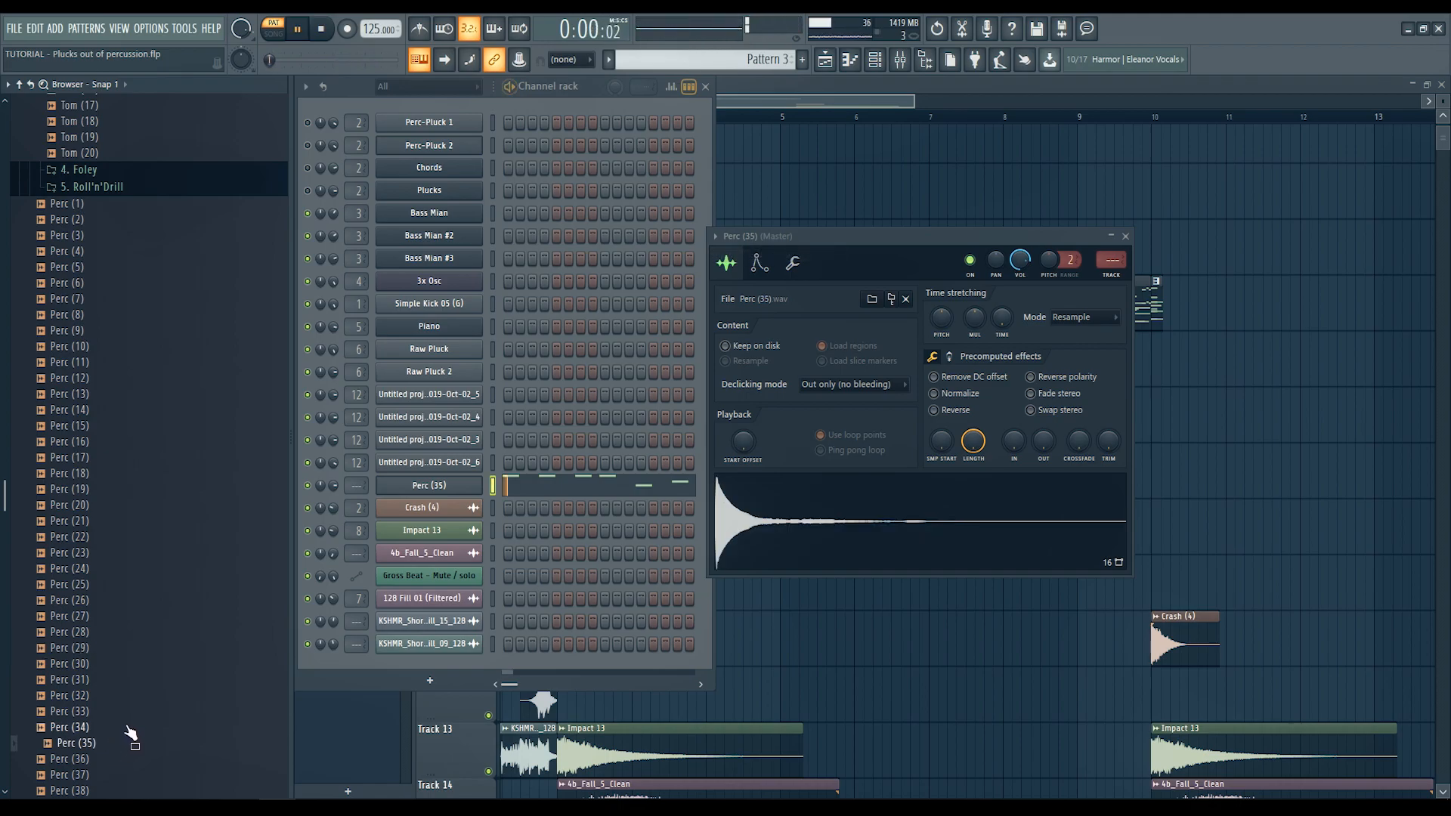
left_click(525, 489)
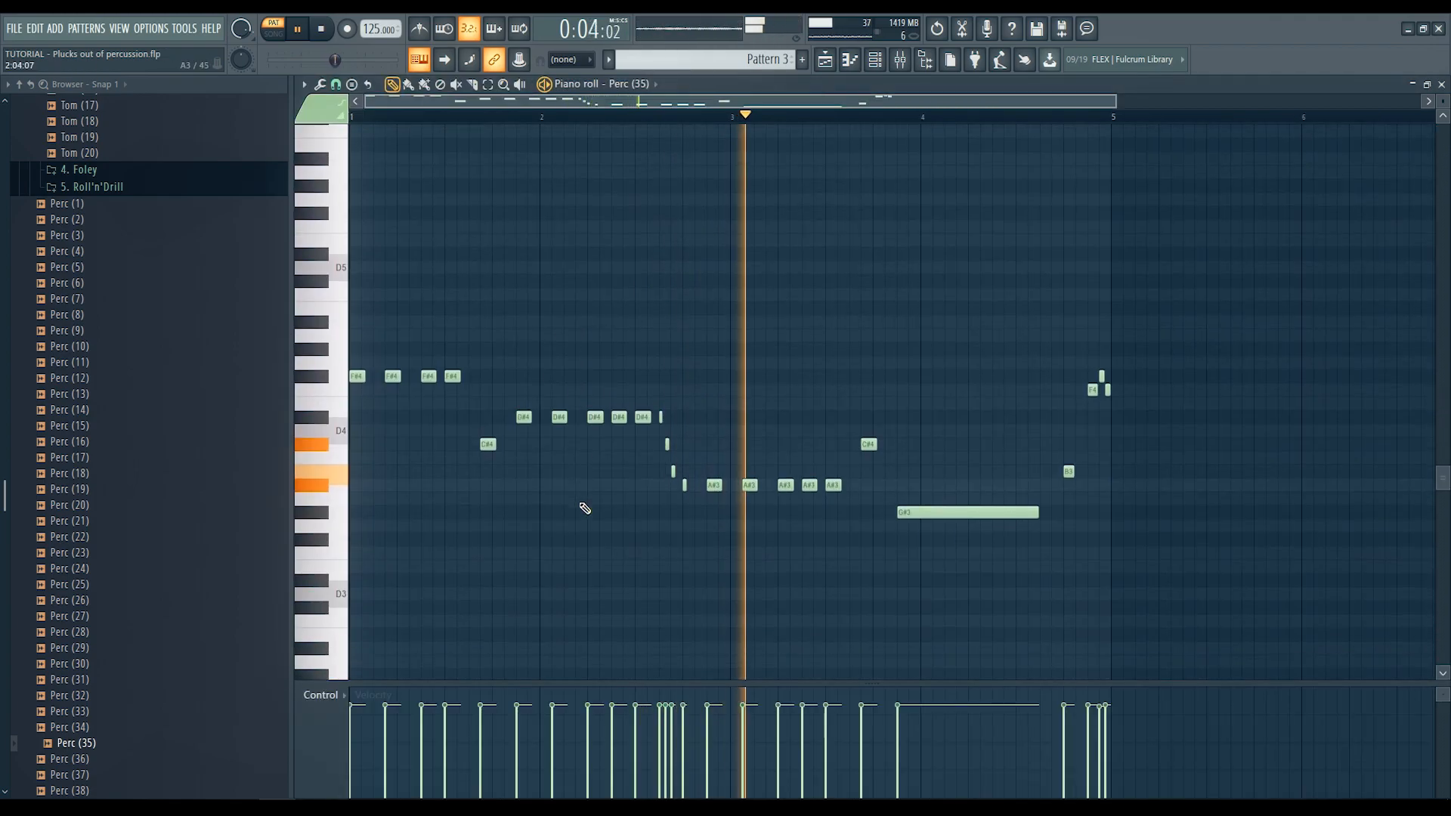
scroll(584, 508, "down", 1)
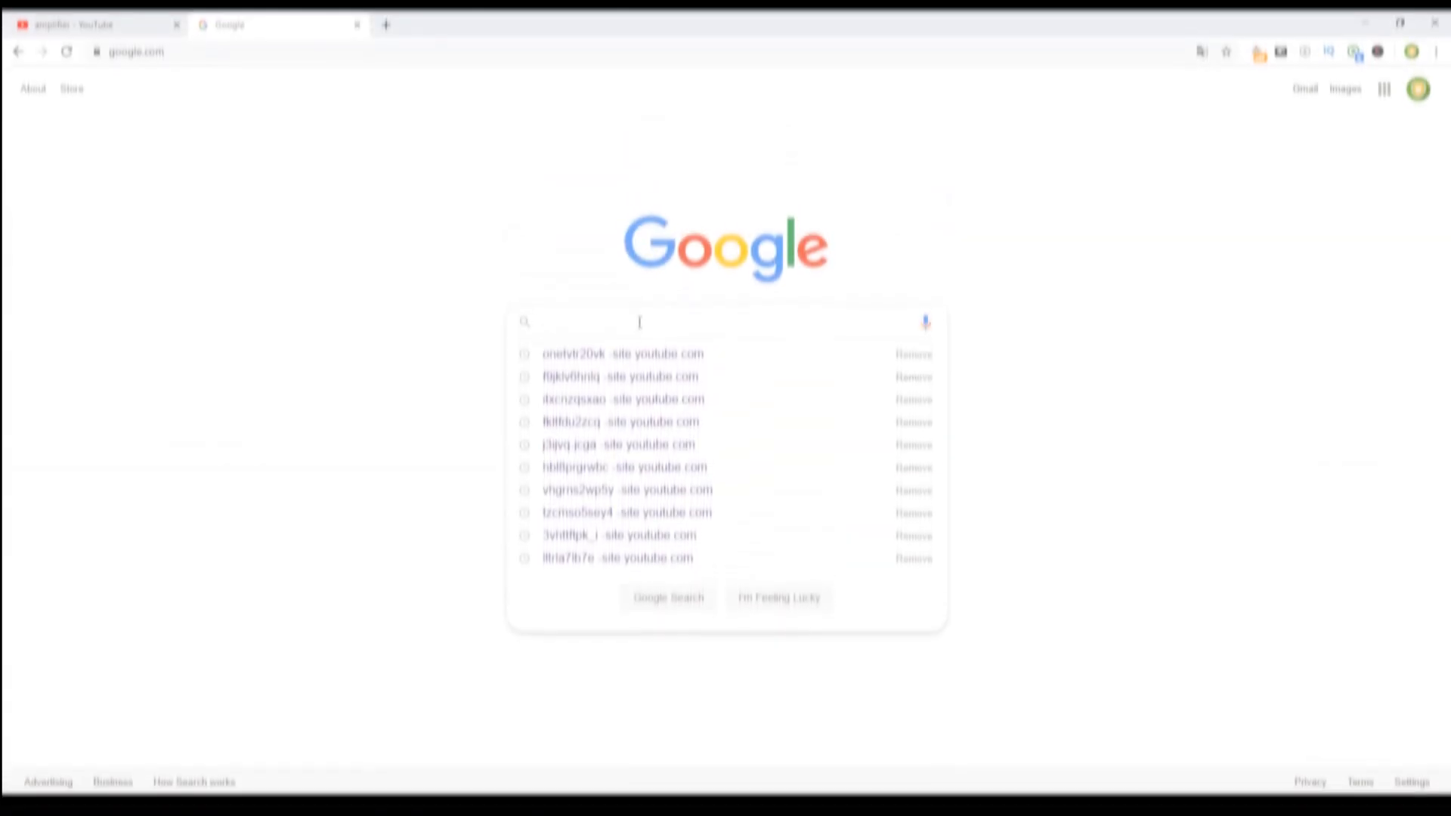
Step: Switch to the browser, search Google Images for "Frequency of notes", and open a note frequency chart
type("Frequency of notes")
key("Return")
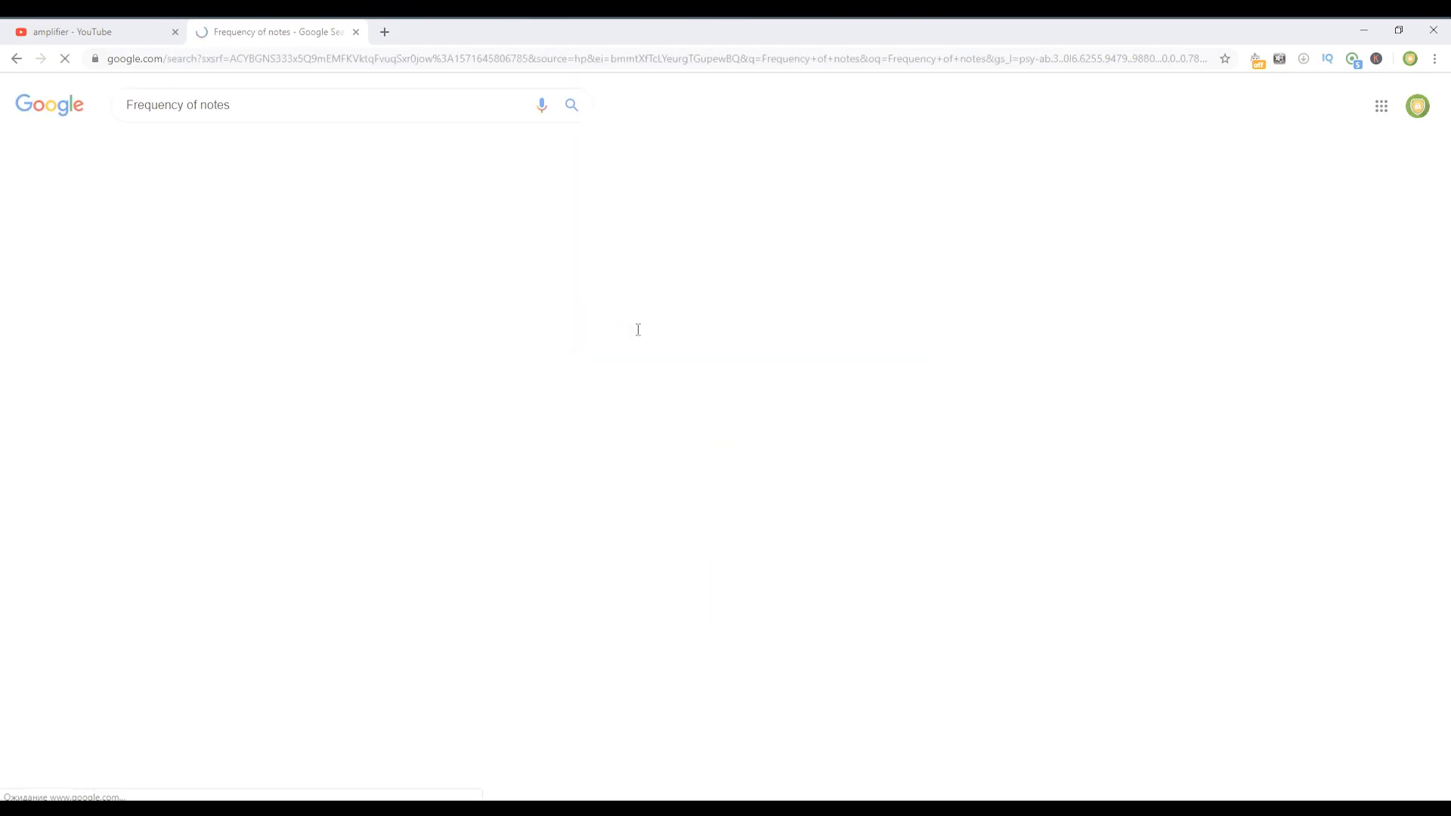
left_click(197, 148)
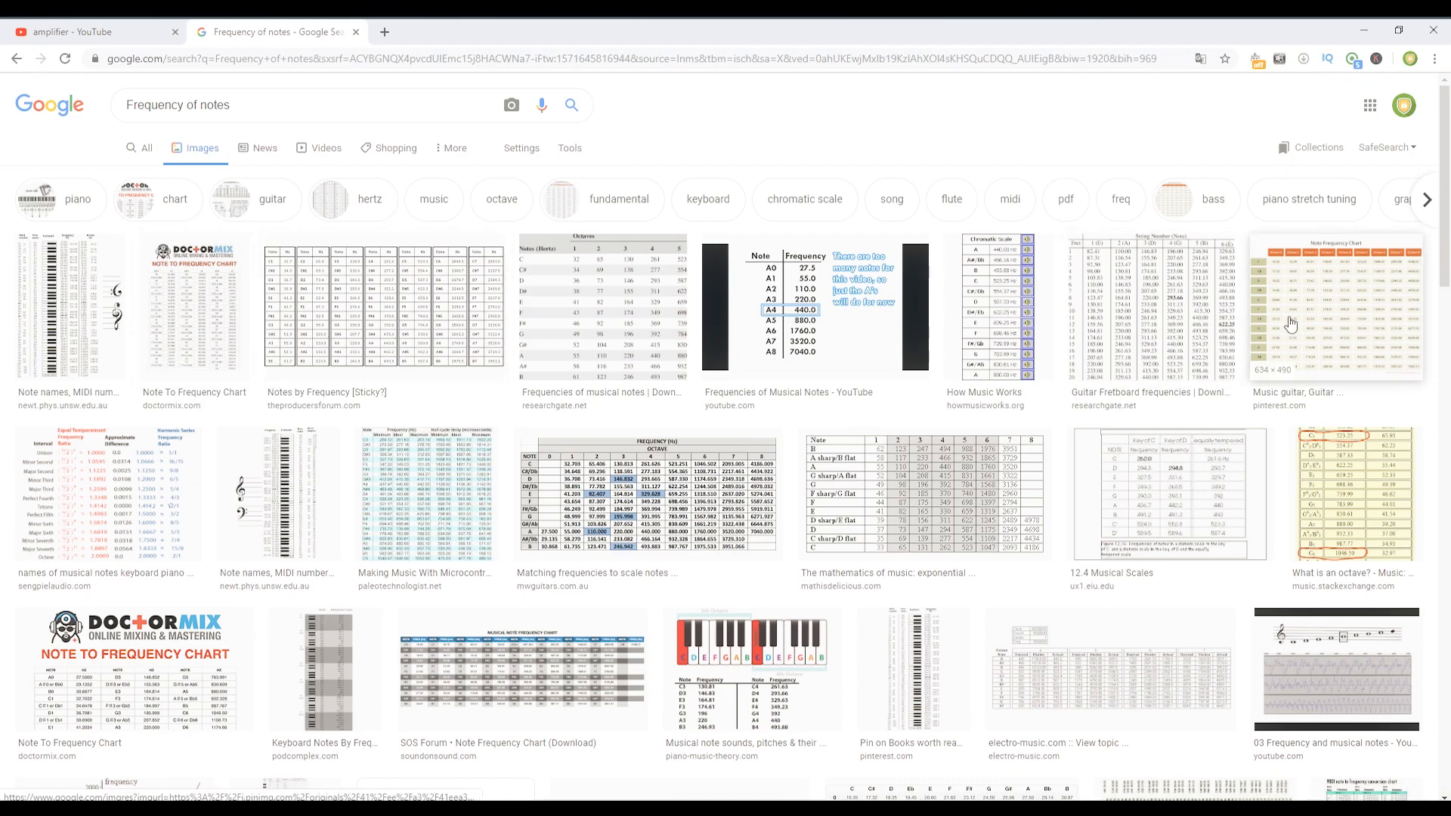
left_click(1336, 307)
left_click(1101, 243)
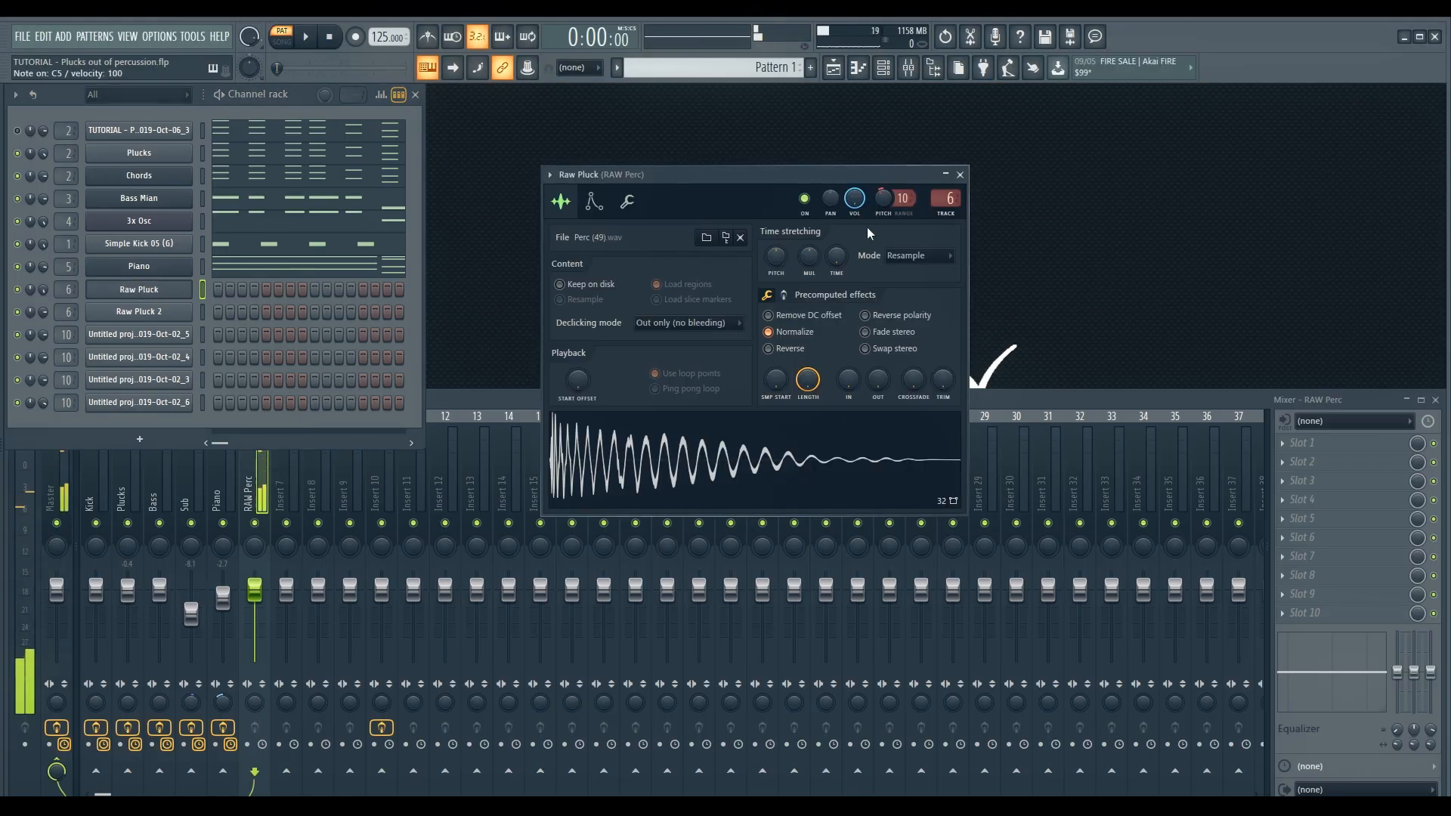
Step: Boost narrow peaks at about C4, C5 and C6 with bands 2, 3 and 4 of the RAW Perc track's Parametric EQ 2
left_click(961, 175)
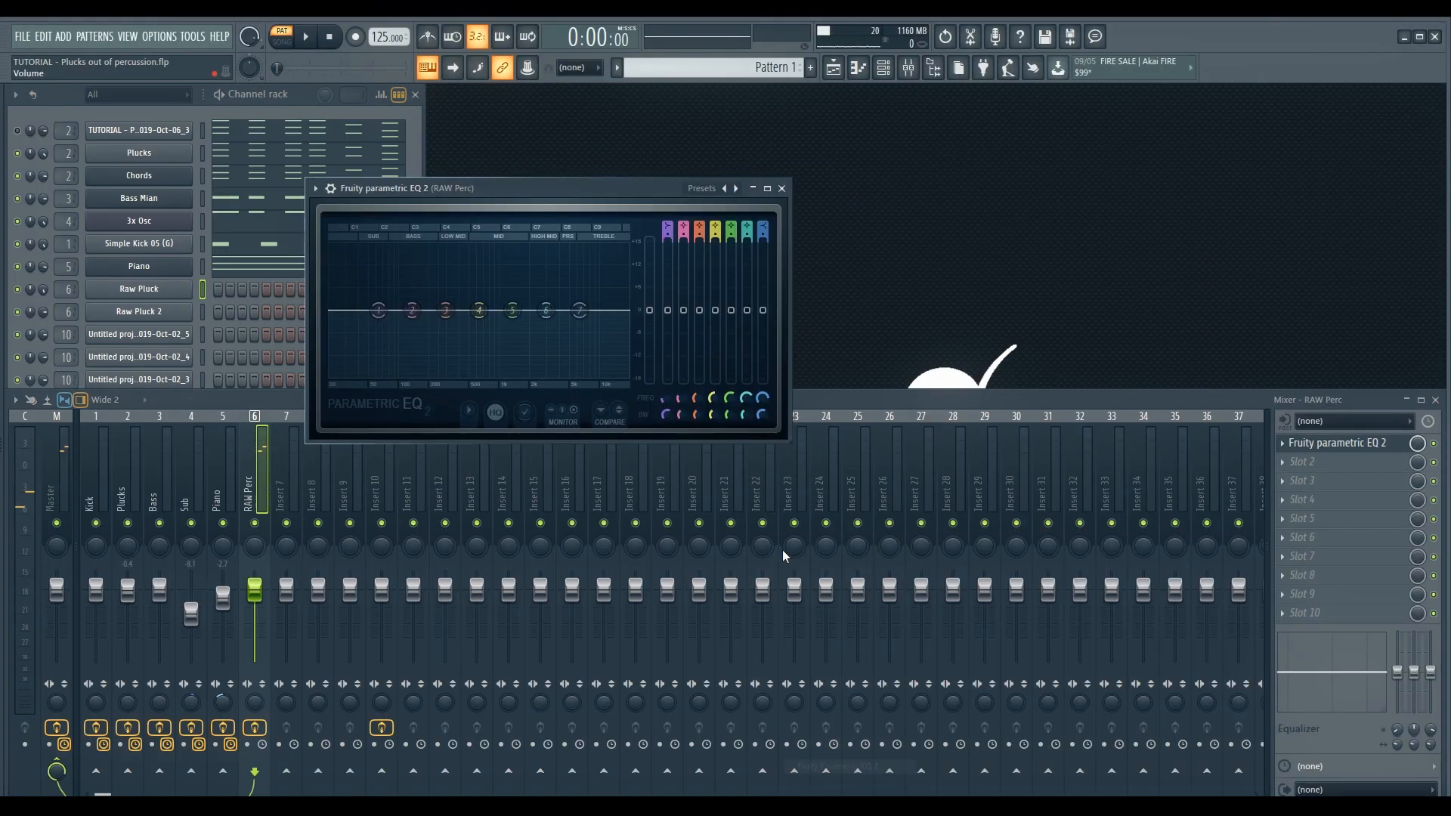
scroll(413, 310, "up", 2)
left_click_drag(413, 311, 440, 246)
scroll(427, 281, "up", 2)
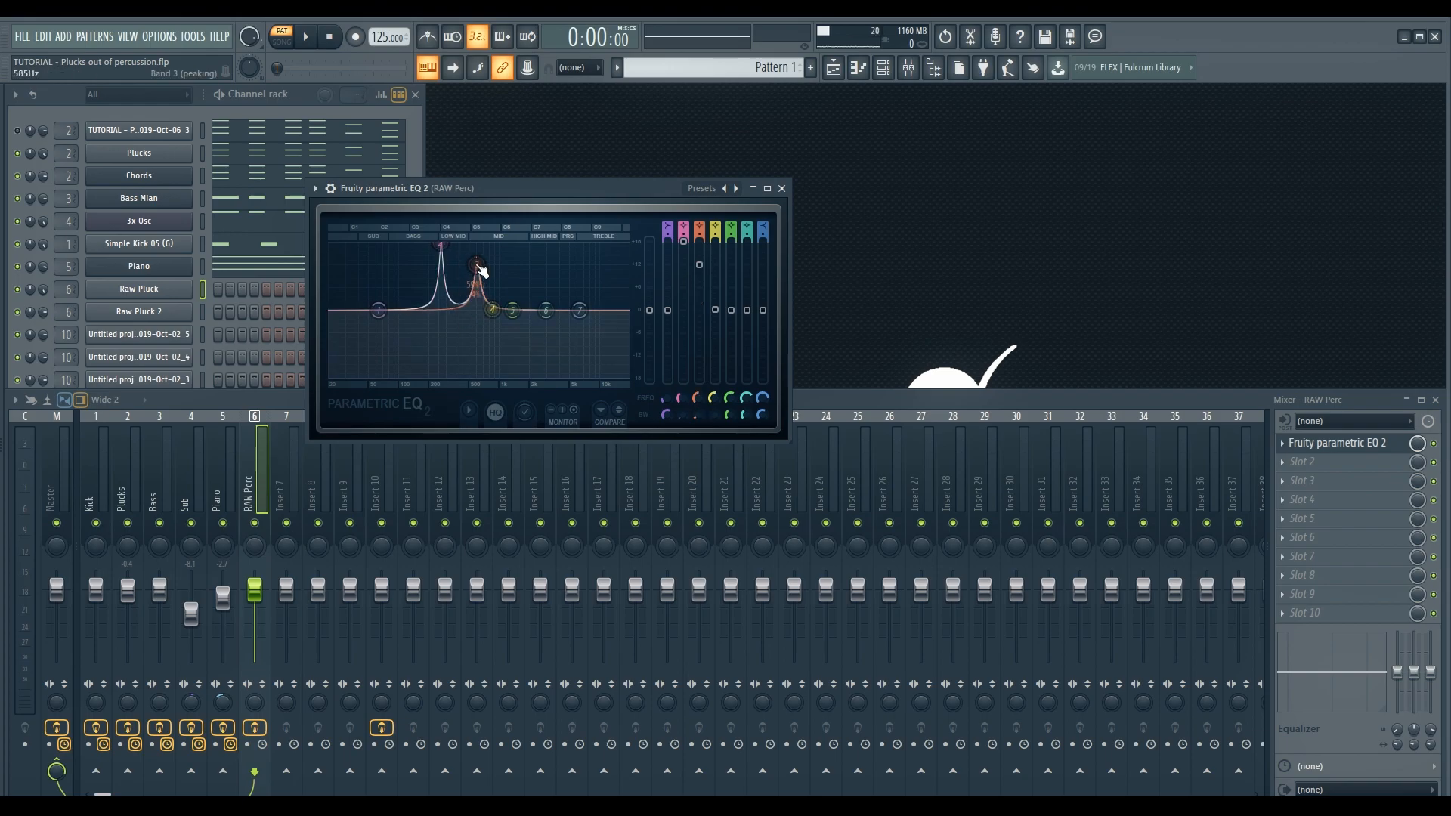
left_click_drag(470, 252, 500, 264)
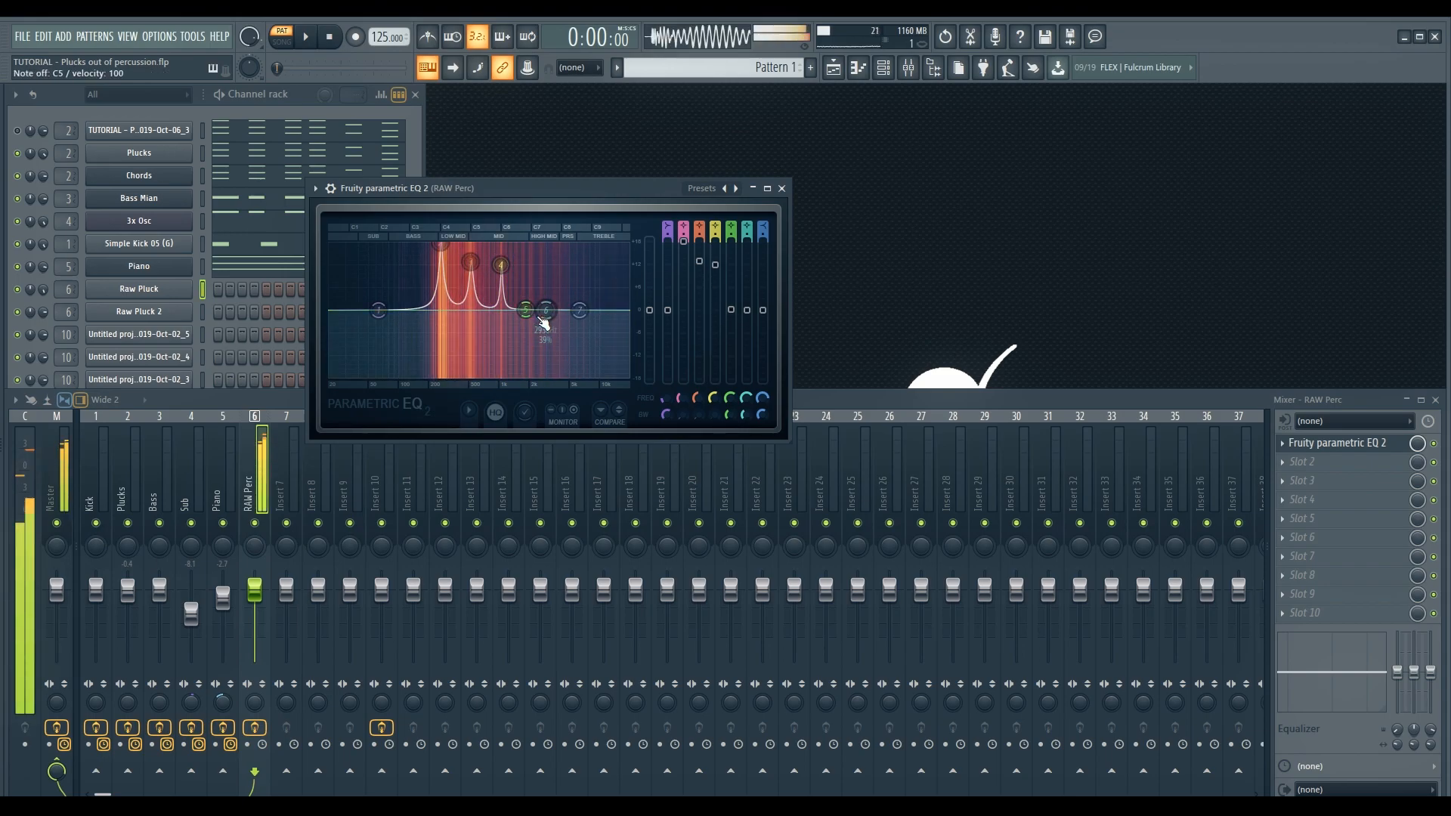
left_click_drag(714, 265, 701, 254)
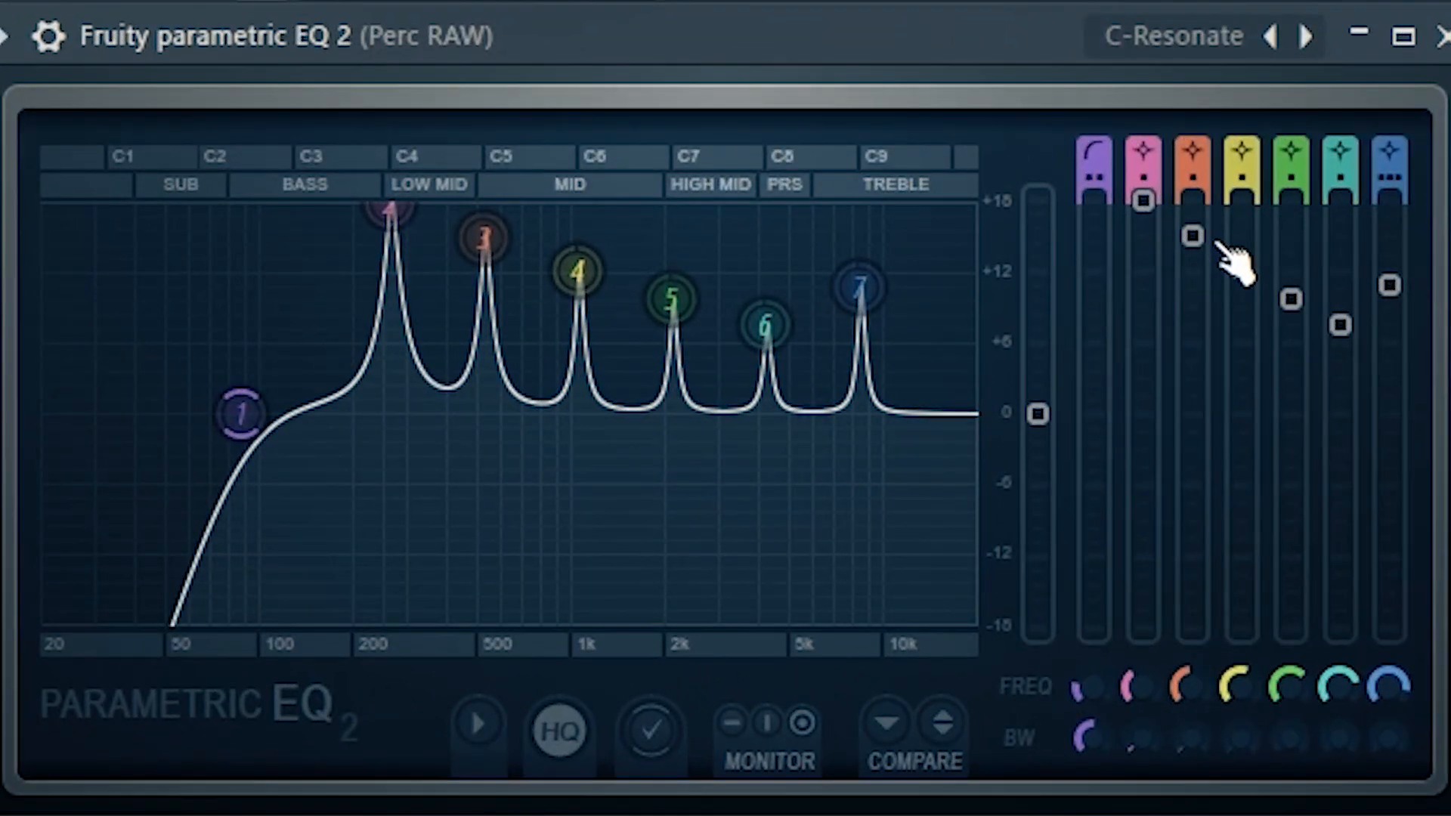
Step: Lower the gain of EQ band 3 to about +14 dB and adjust band 4 to about +12 dB
left_click_drag(1195, 237, 1193, 255)
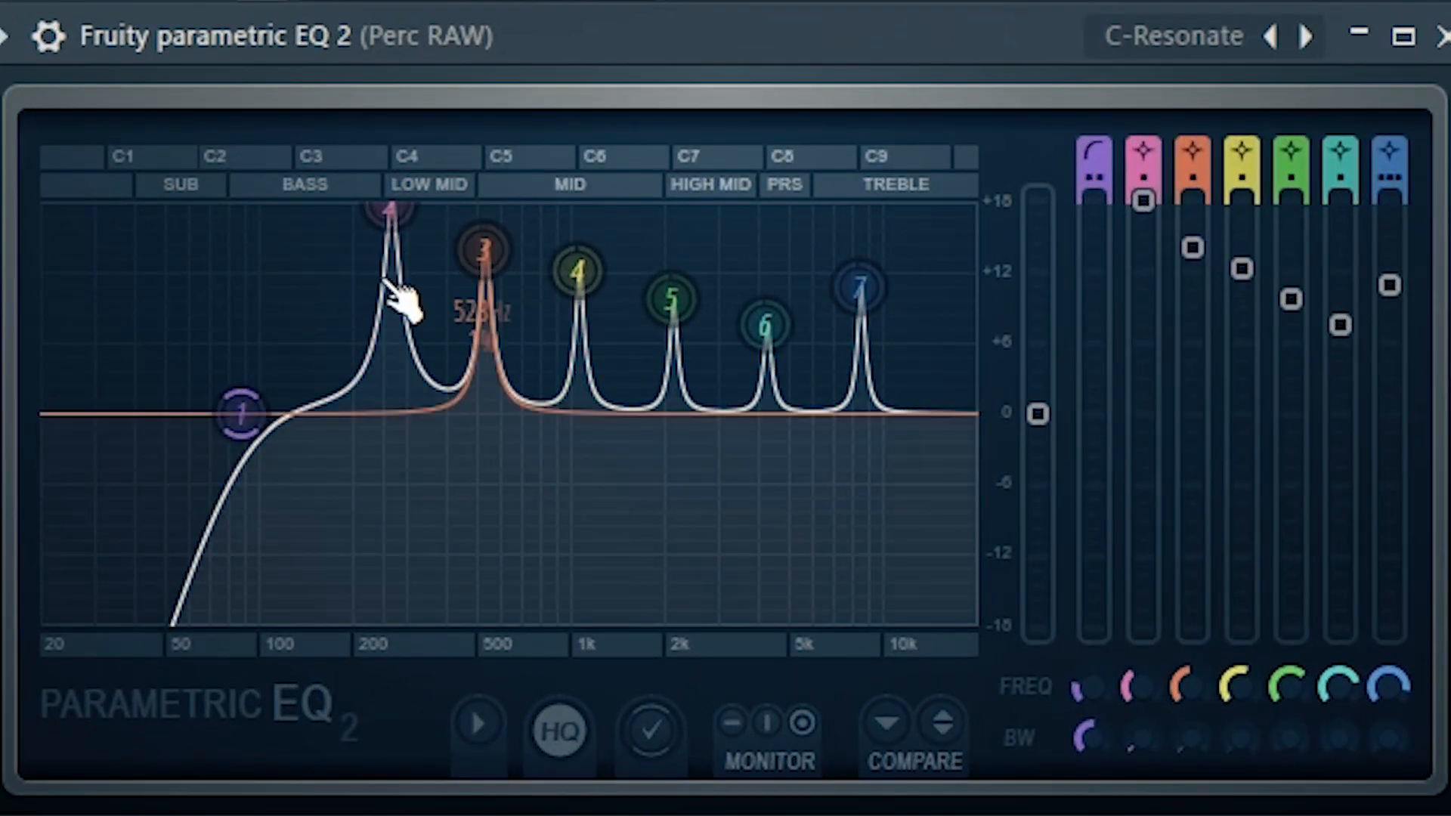
left_click_drag(1204, 249, 1252, 278)
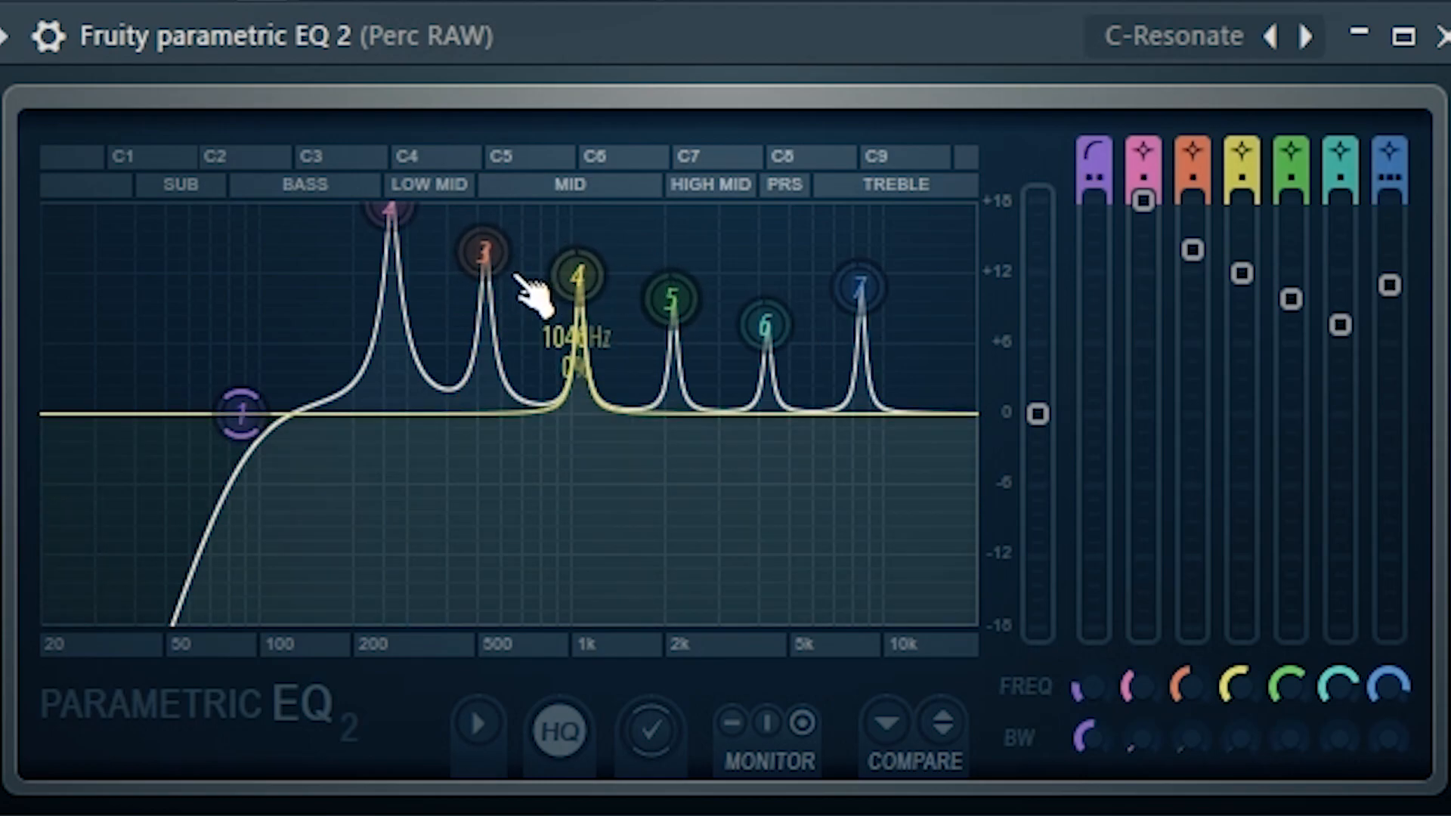
left_click_drag(1242, 272, 1241, 269)
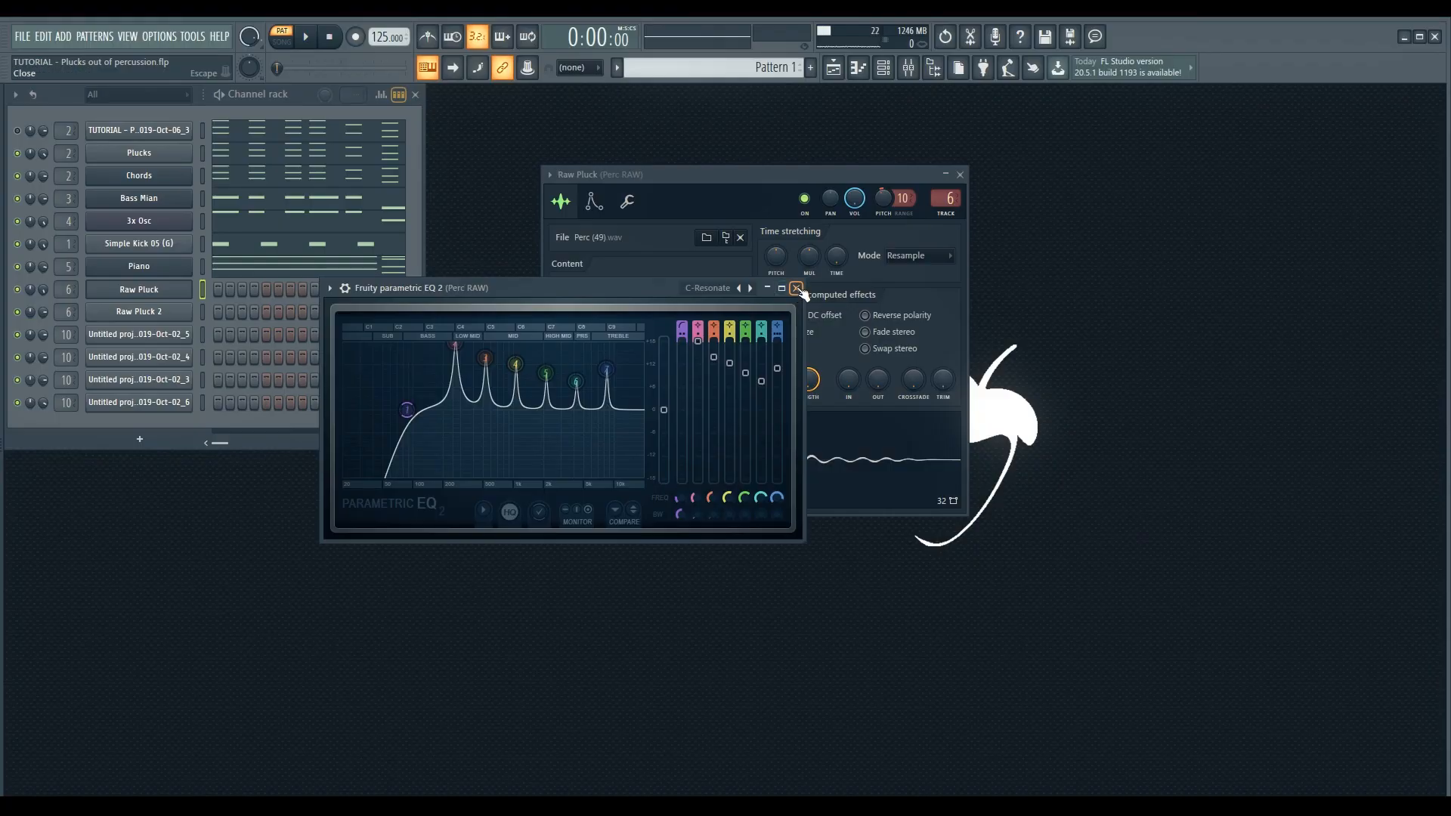
Step: Set the Raw Pluck sampler's pitch range to 6 and reposition the Parametric EQ 2 window beside the sampler
left_click(797, 287)
left_click_drag(900, 194, 899, 205)
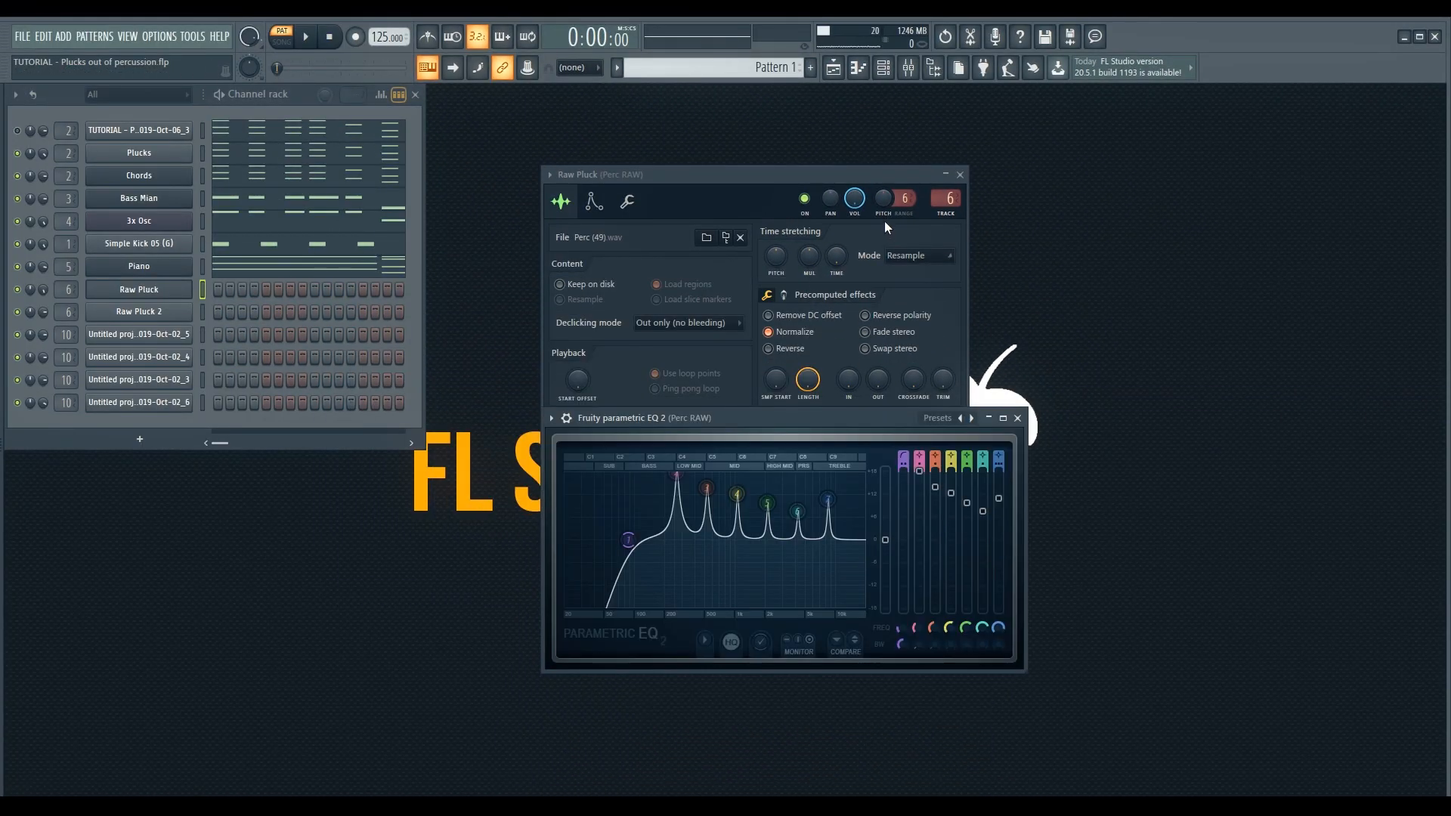
left_click_drag(871, 500, 873, 418)
Step: Tune the Raw Pluck pitch to about -176 cents while repeatedly playing C5 to compare it with the EQ peaks
left_click(883, 199)
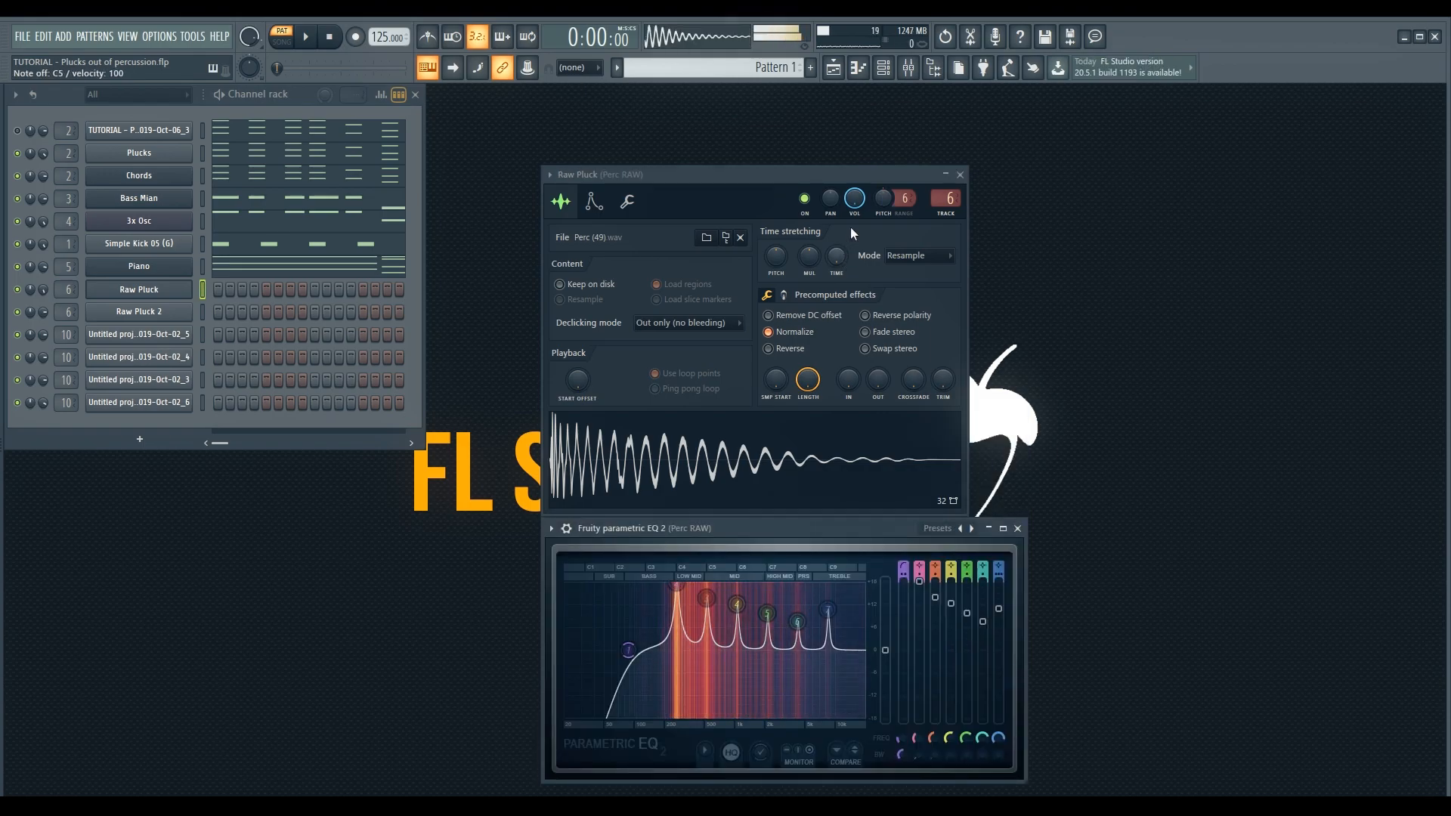
mouse_move(883, 199)
left_mouse_down()
mouse_move(883, 219)
mouse_move(882, 192)
mouse_move(882, 206)
left_mouse_up()
key("z")
key("z")
key("z")
key("z")
key("z")
key("z")
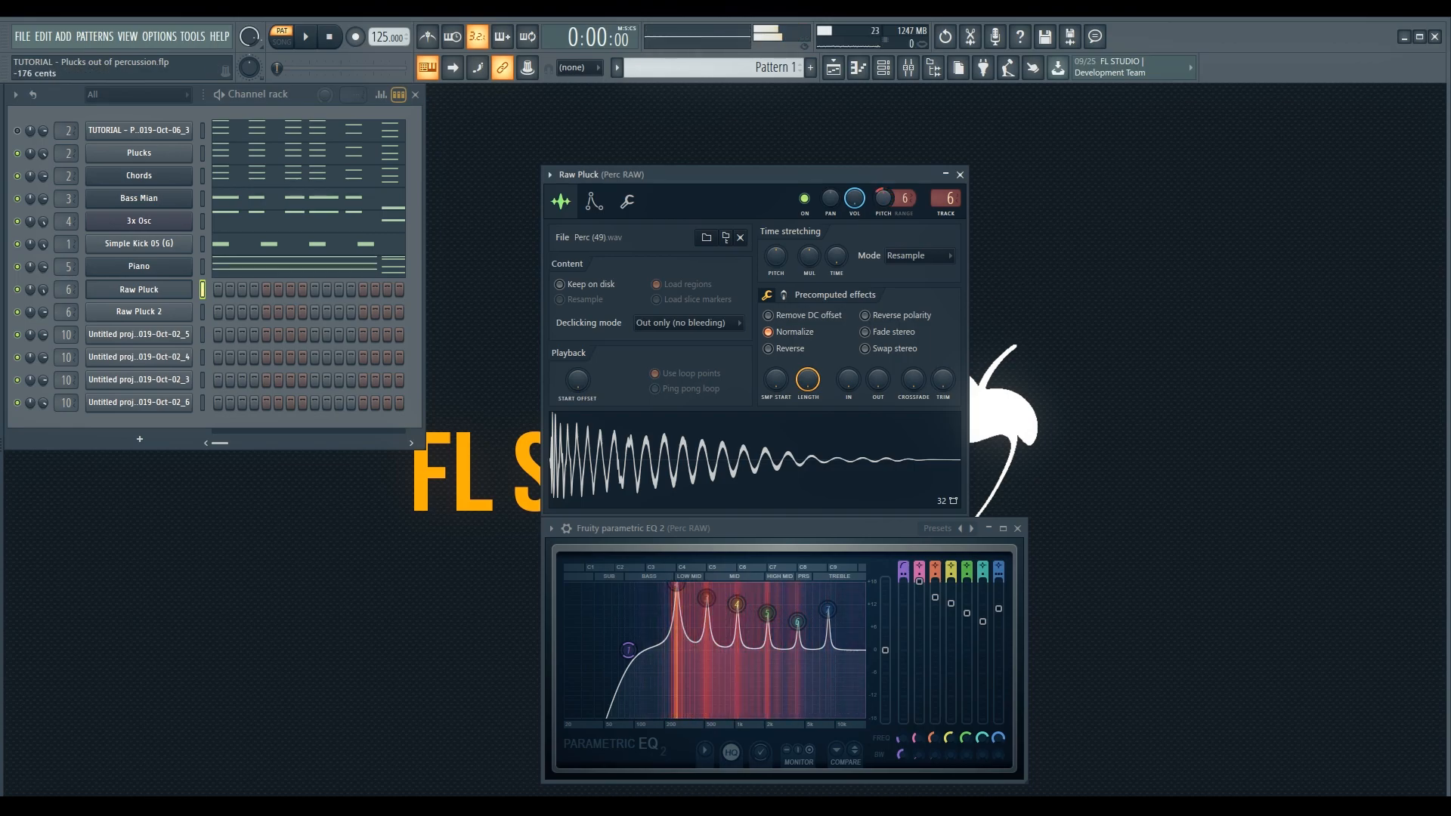
key("z")
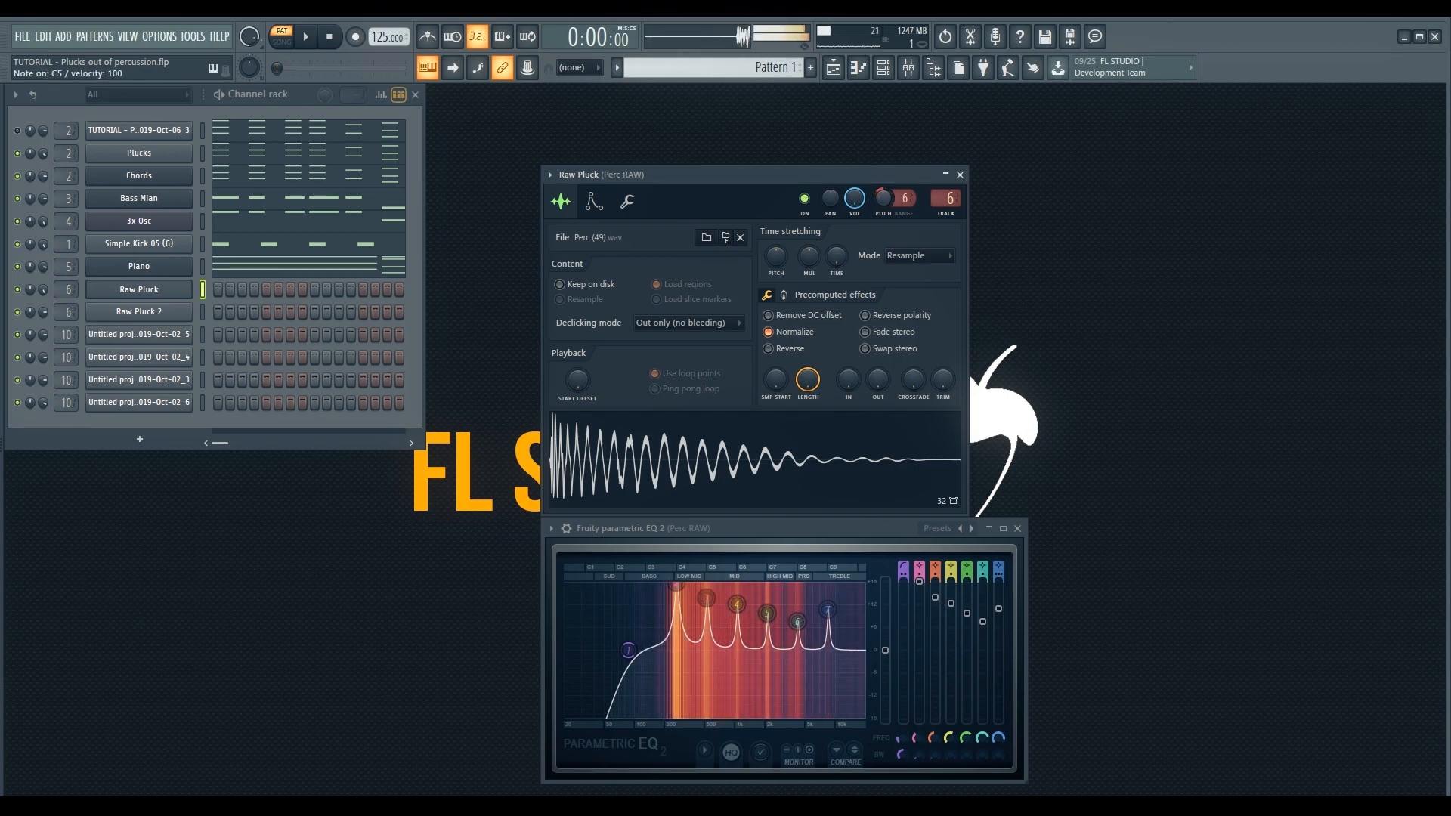
Step: Record the Raw Pluck's C5 note into Edison on the Perc RAW mixer track and stop the recording
key("z")
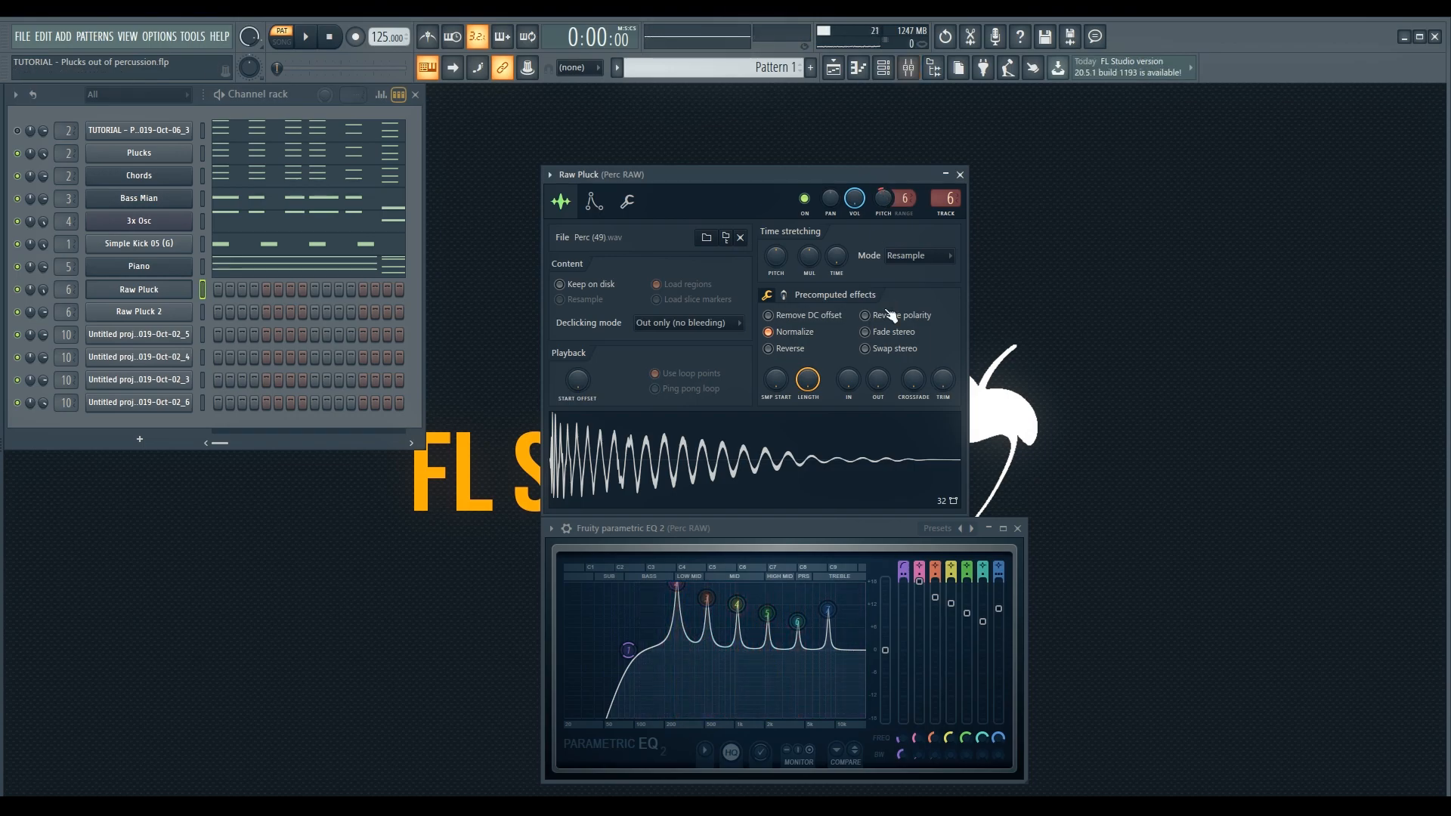
key("F9")
left_click(1302, 556)
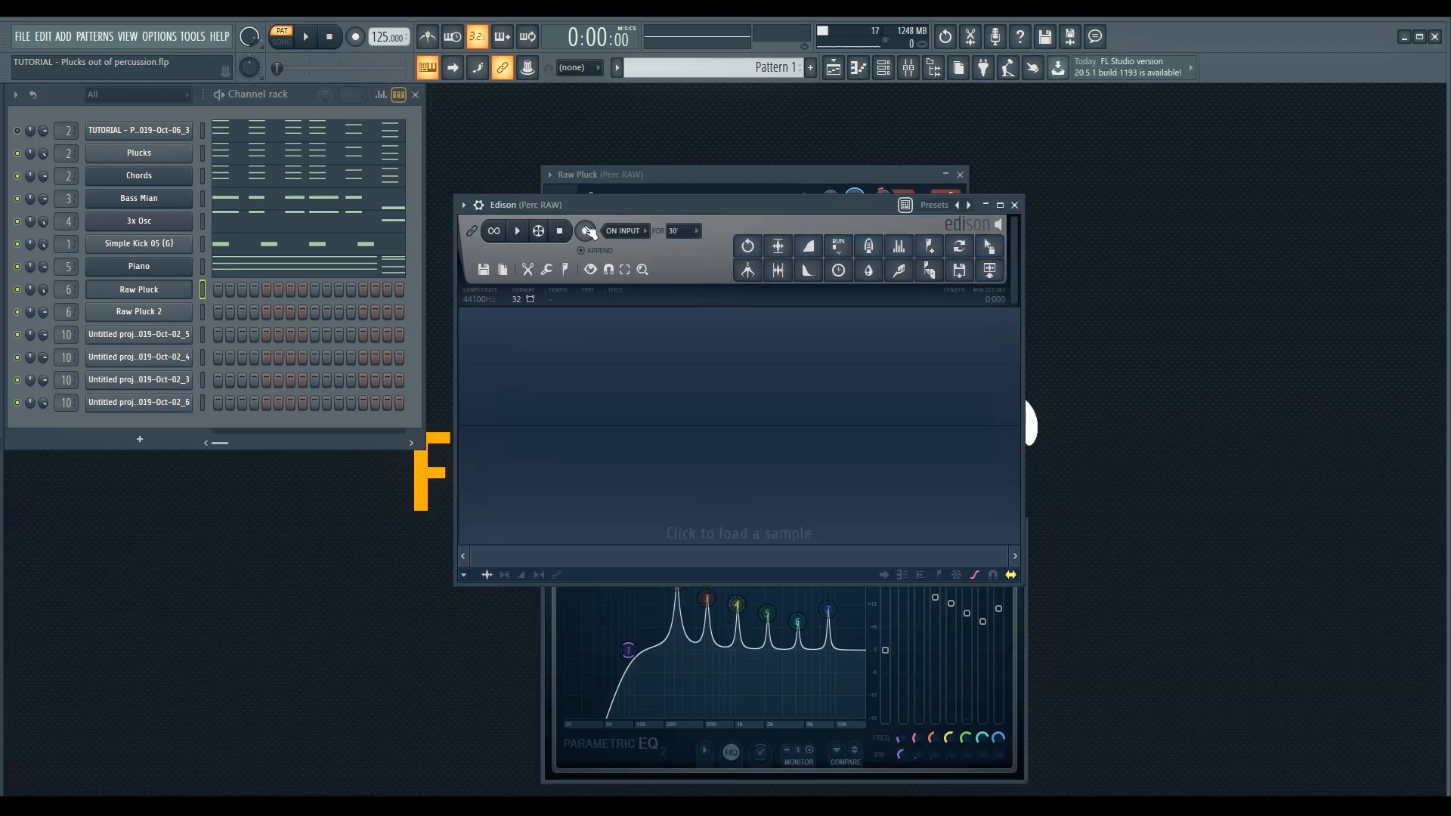
left_click_drag(613, 213, 620, 210)
key("z")
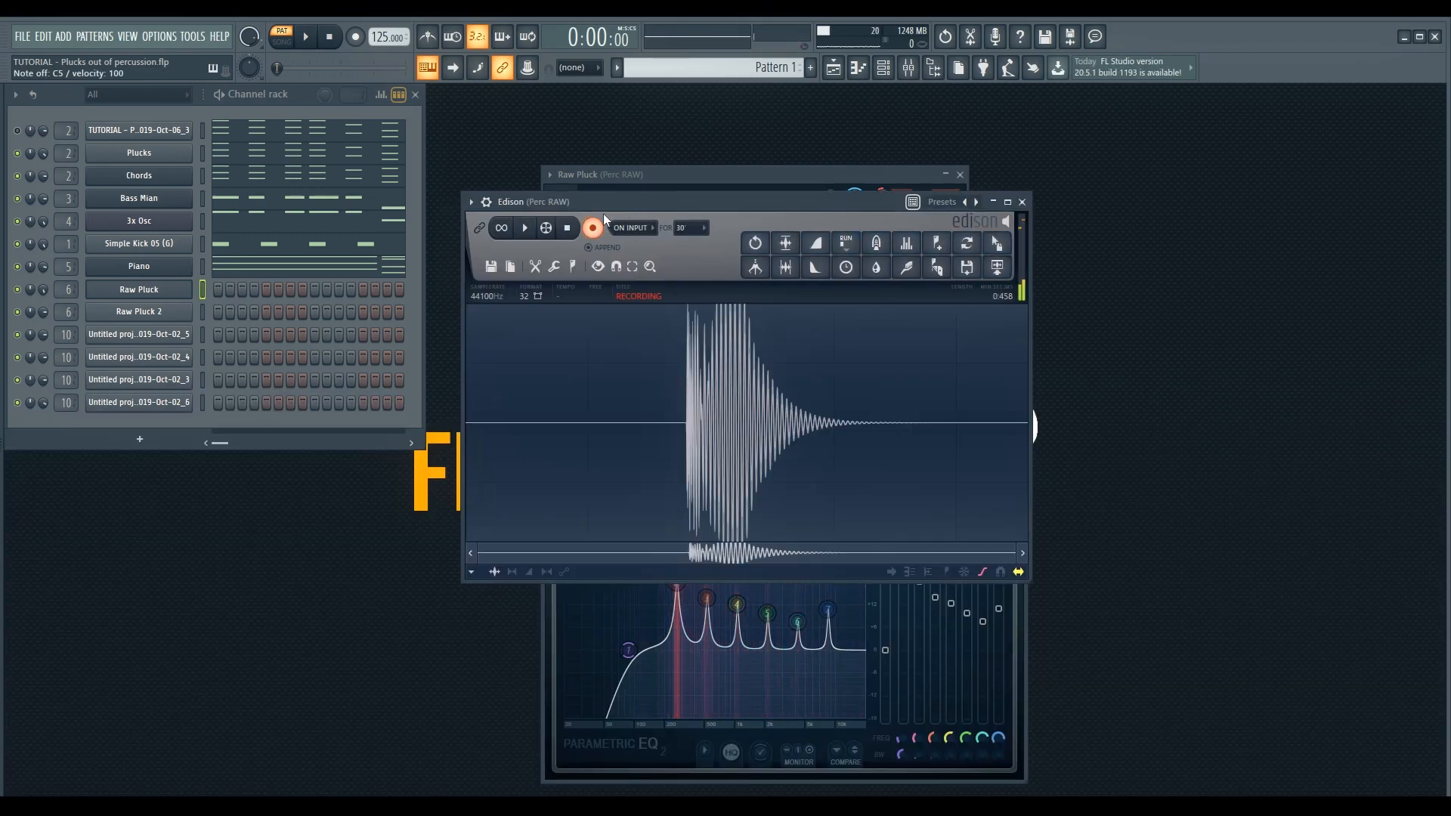
left_click(566, 228)
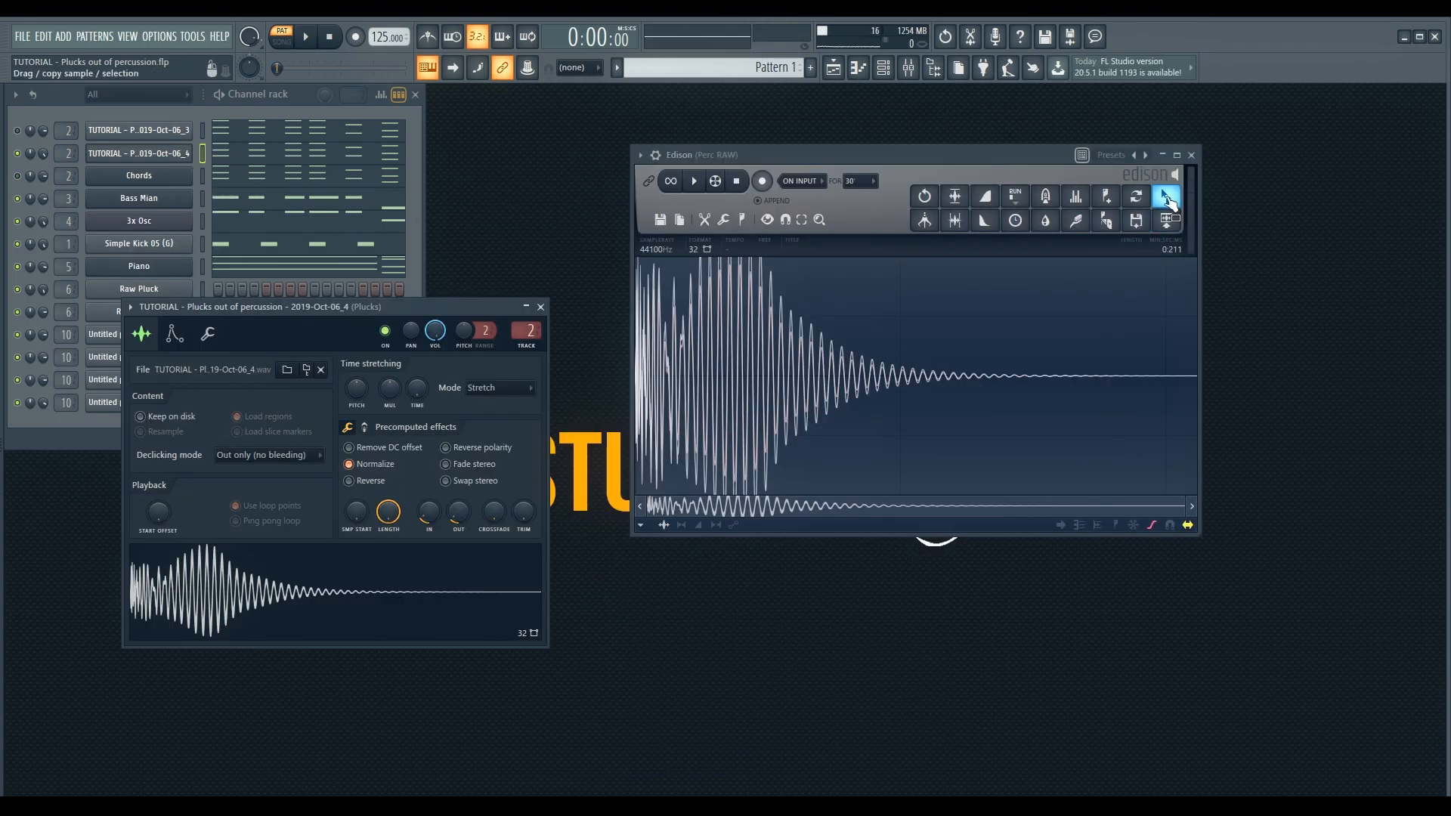
Step: Load the pluck recorded in Edison into the second channel, replacing its sample, and close Edison
left_click_drag(1167, 200, 680, 307)
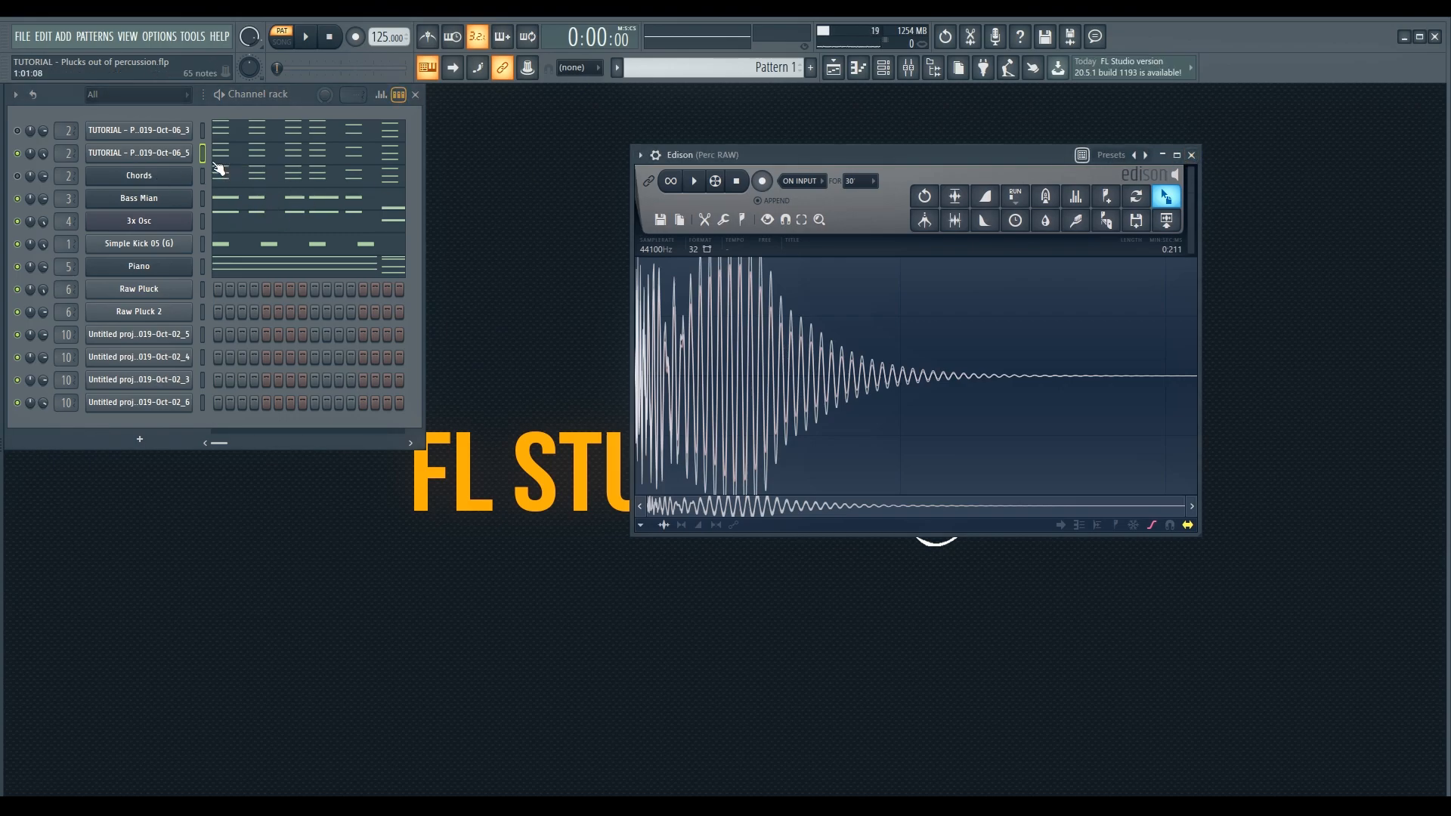
left_click(1193, 156)
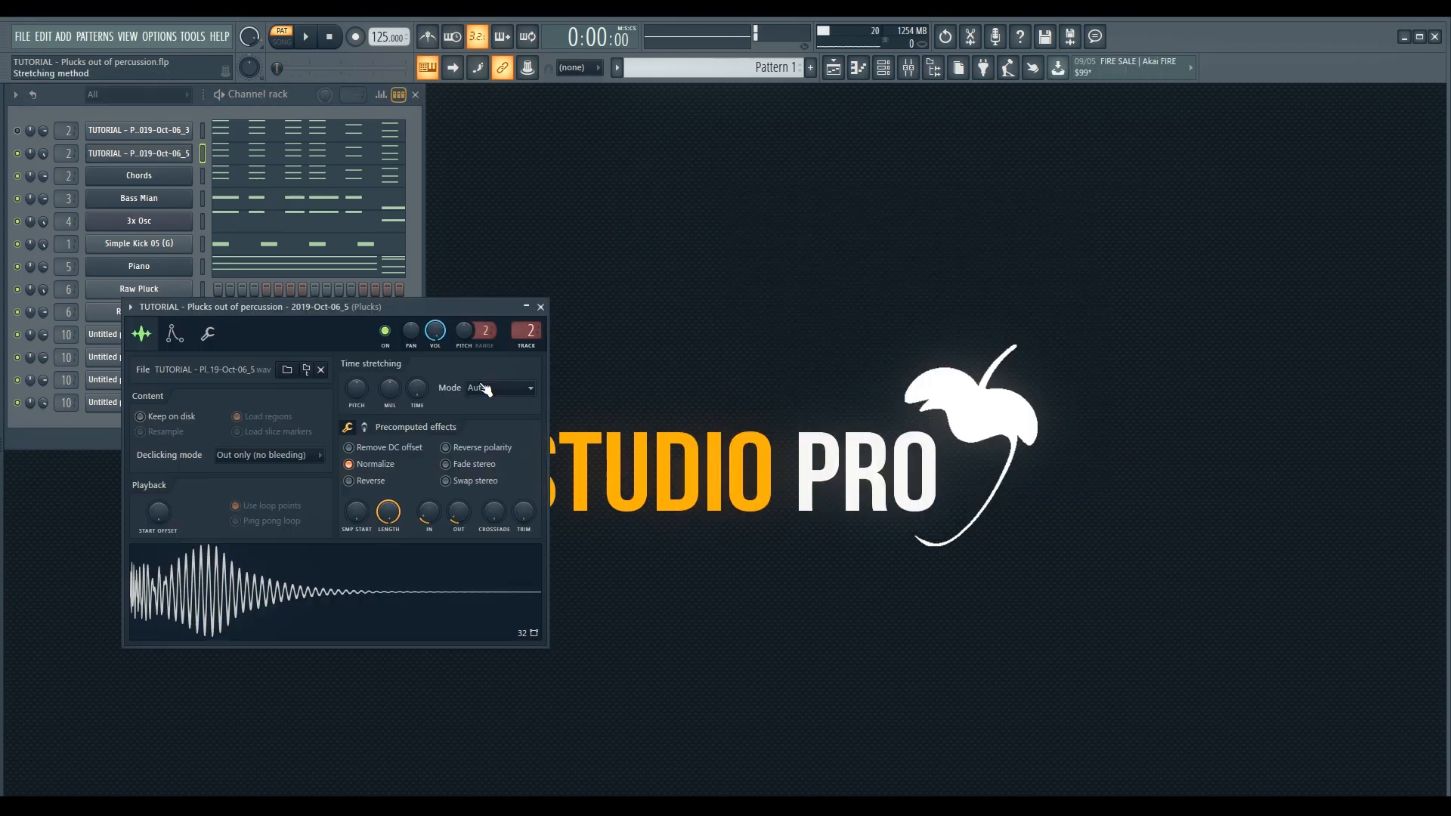